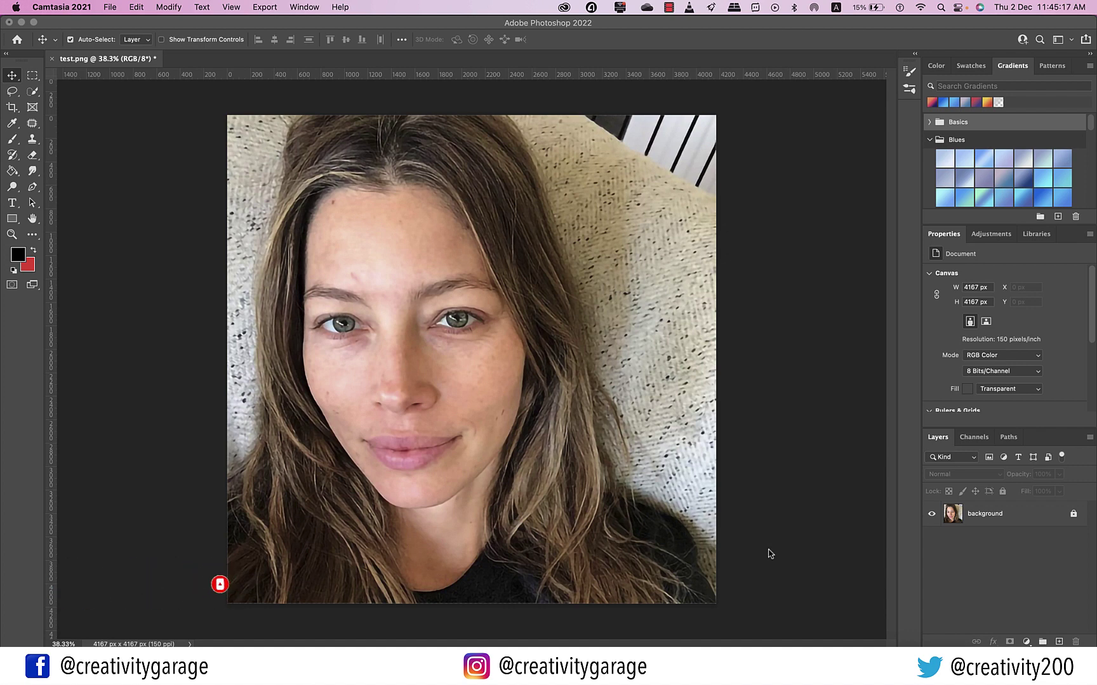
# Duplicate the background layer under the name "details" and convert the copy to a smart object
pyautogui.click(991, 516)
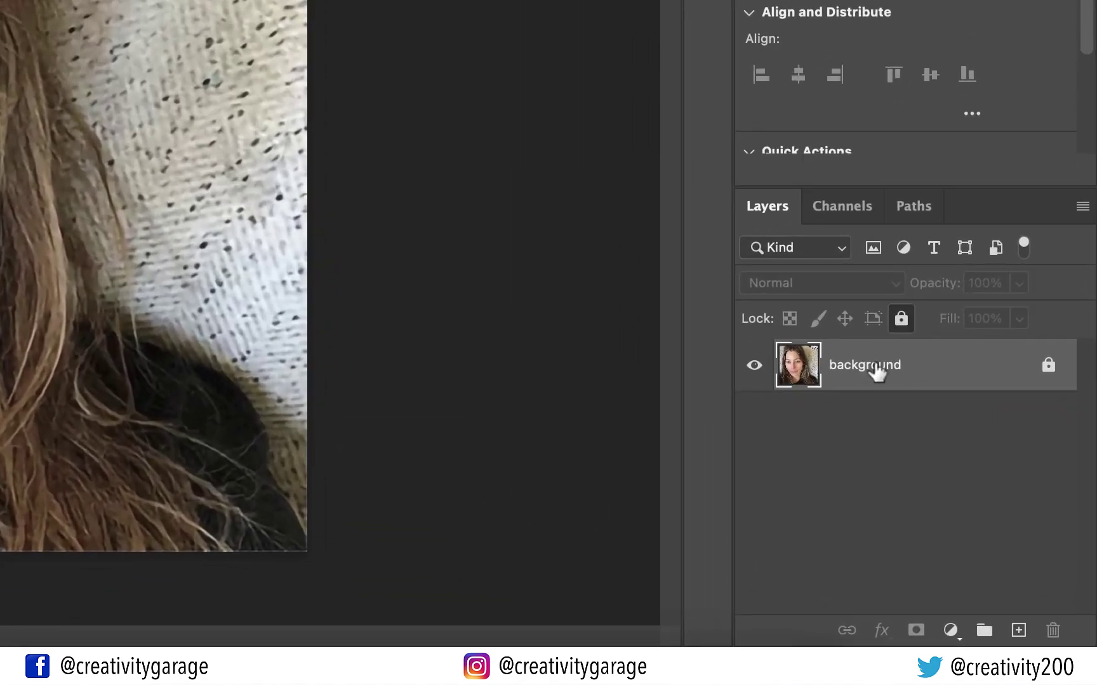
pyautogui.rightClick(877, 368)
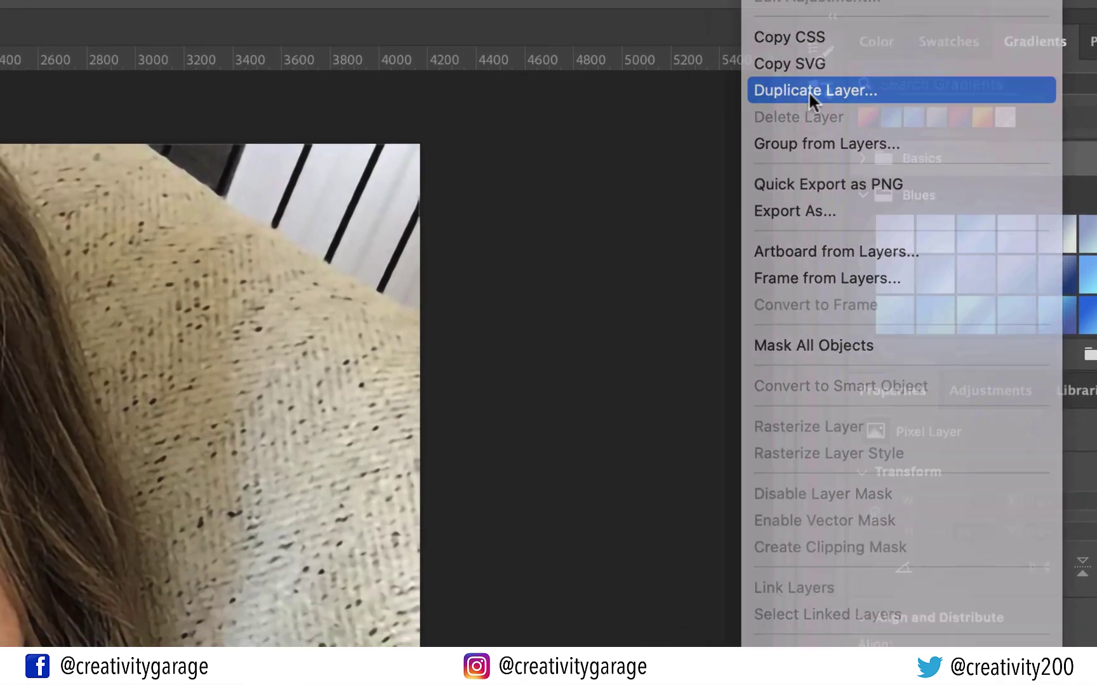
pyautogui.click(696, 142)
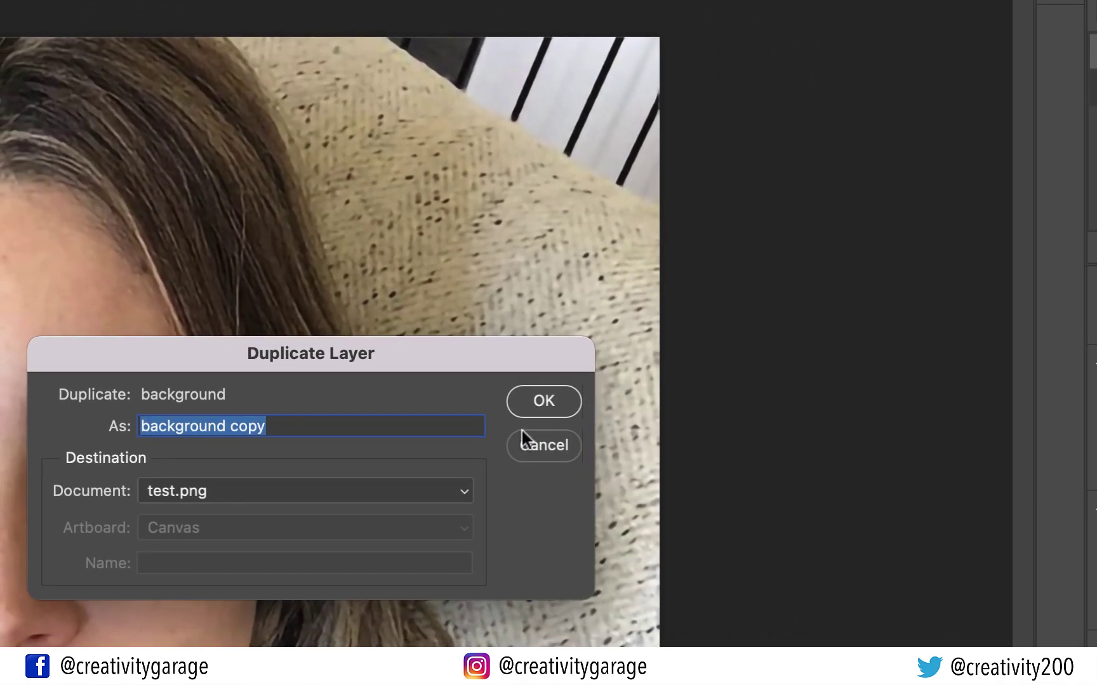
pyautogui.write('details')
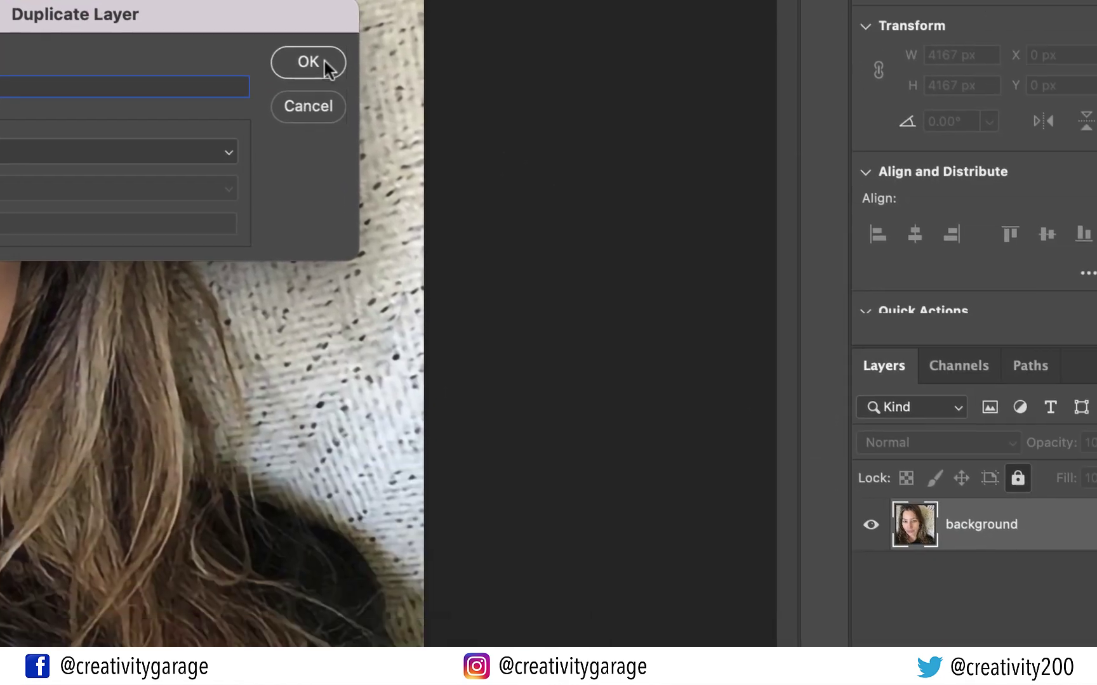
pyautogui.click(544, 401)
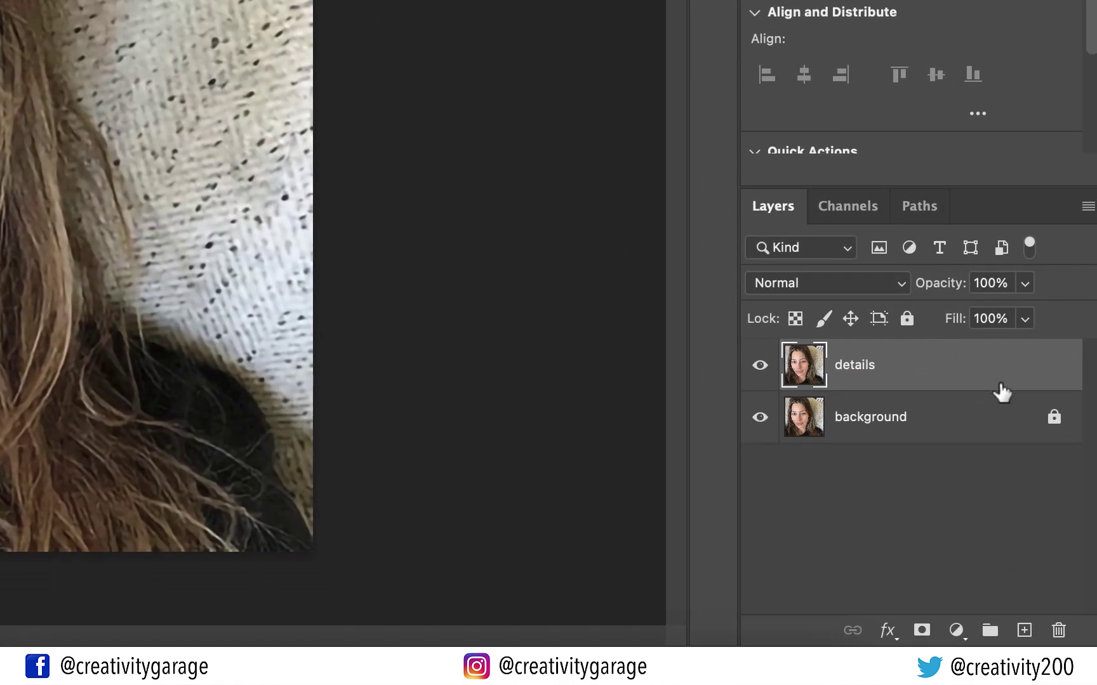
pyautogui.rightClick(892, 358)
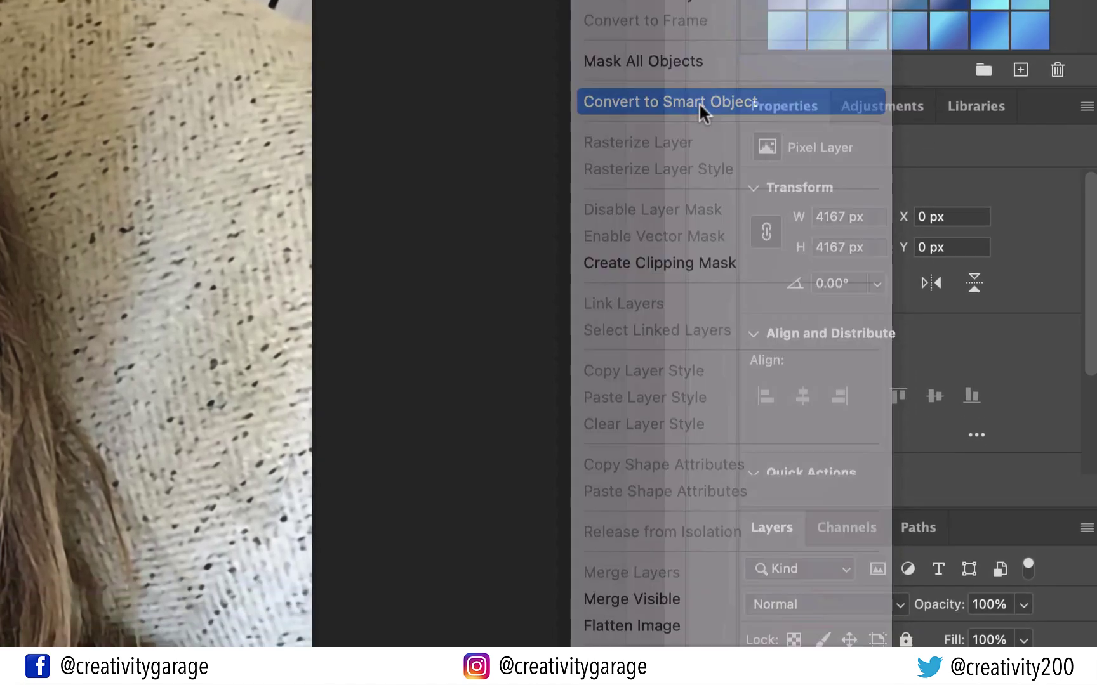
pyautogui.click(702, 171)
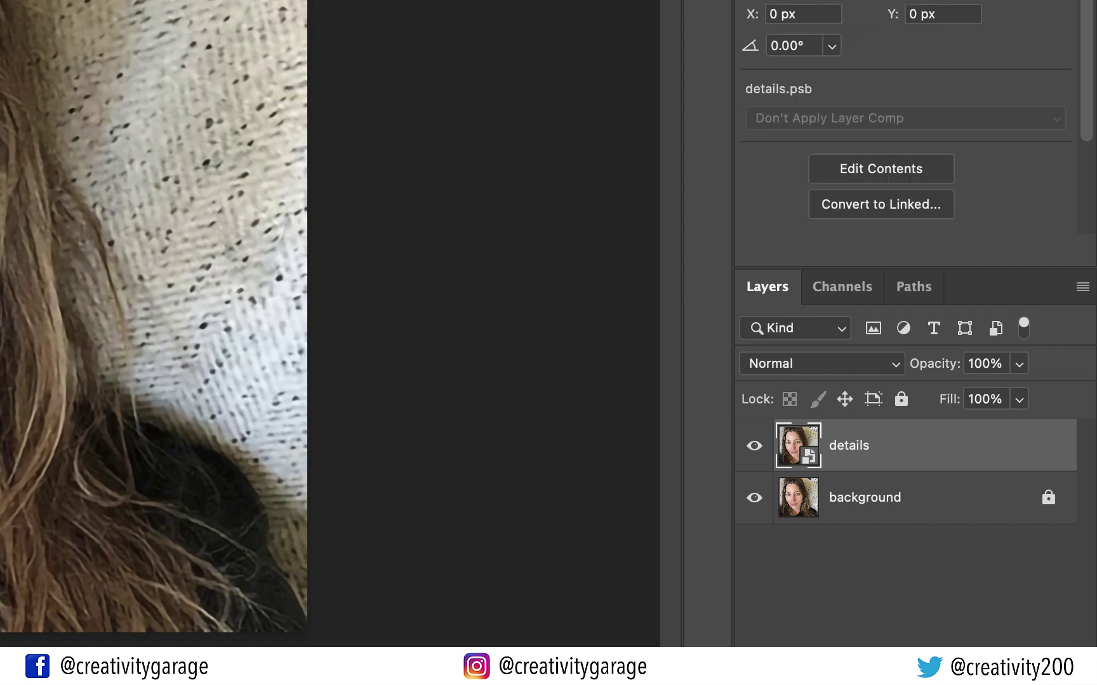
# Unlock the background layer
pyautogui.click(964, 552)
pyautogui.click(899, 500)
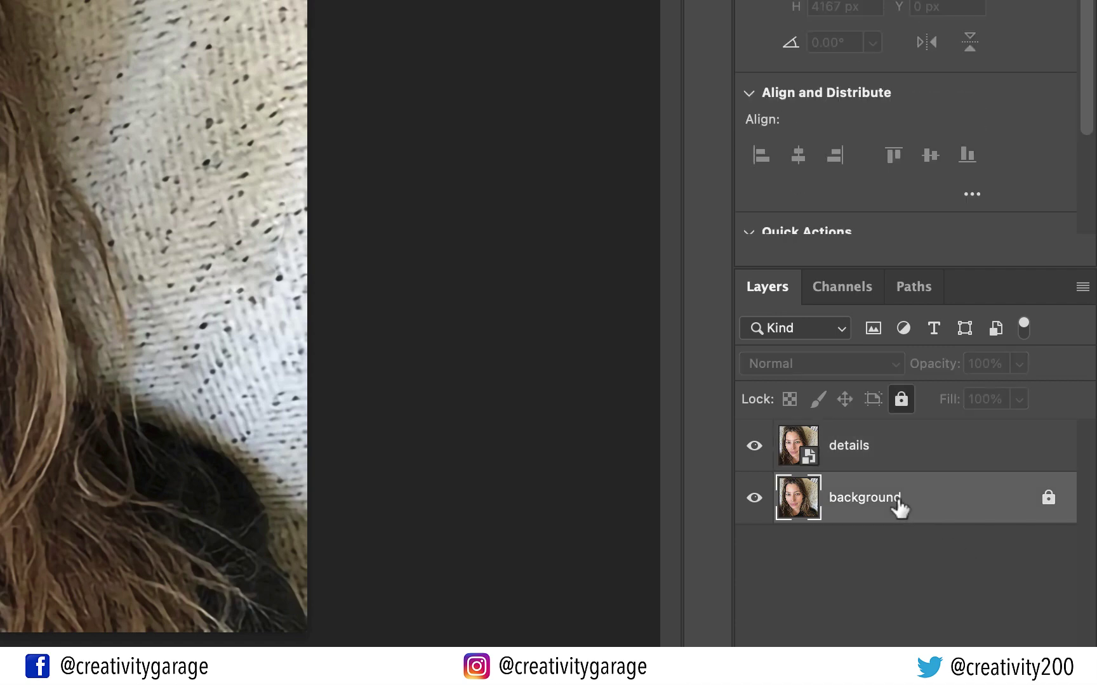
pyautogui.click(901, 398)
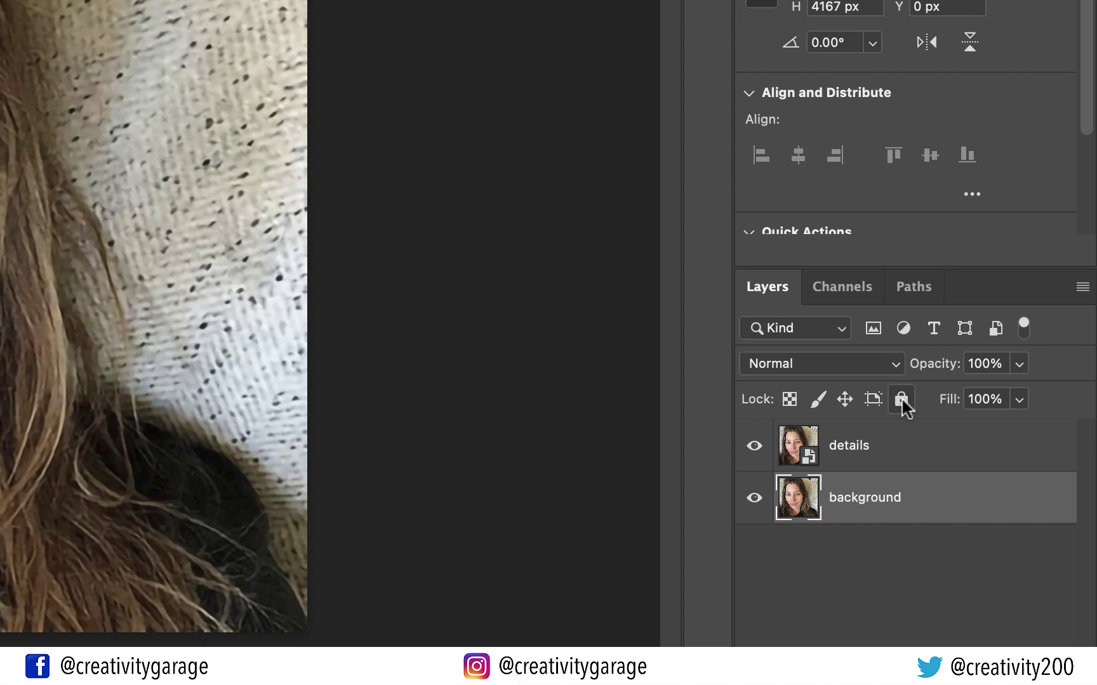
# Duplicate the background layer under the name "softness" and convert this copy to a smart object
pyautogui.rightClick(906, 504)
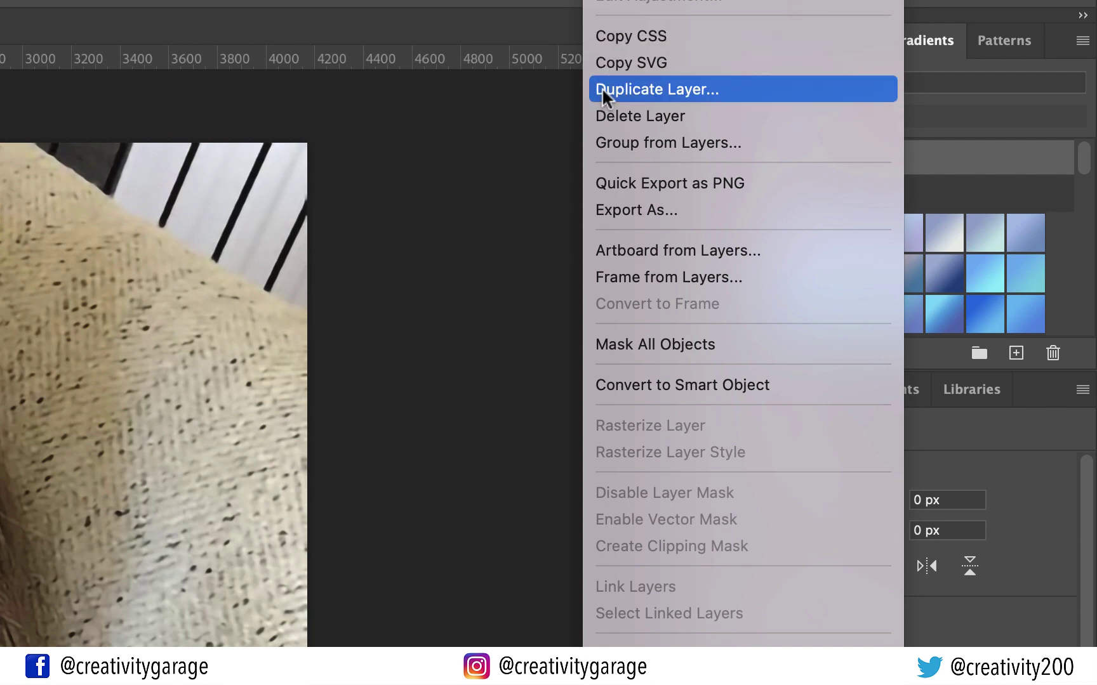
pyautogui.click(602, 86)
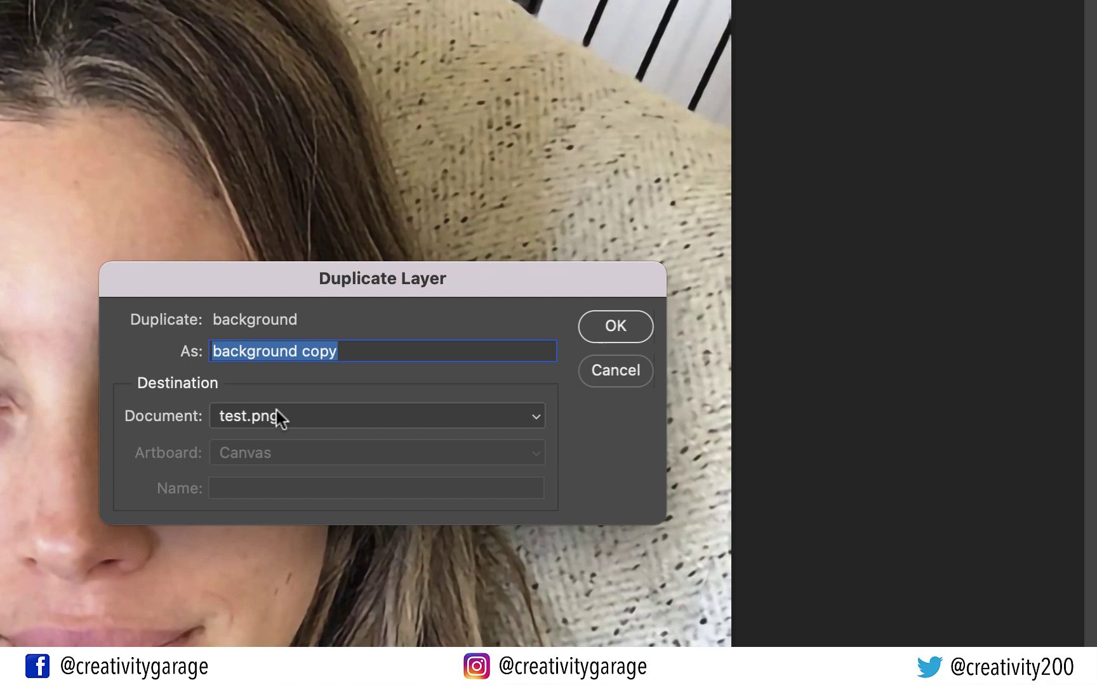
pyautogui.write('softne')
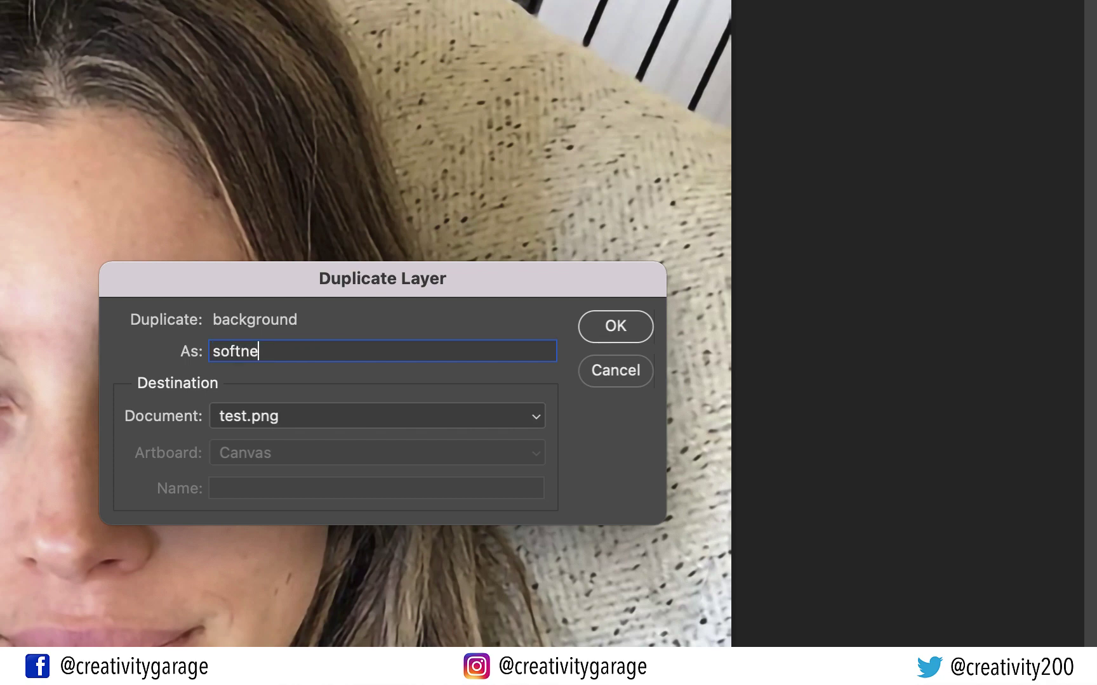
pyautogui.write('ss')
pyautogui.click(622, 330)
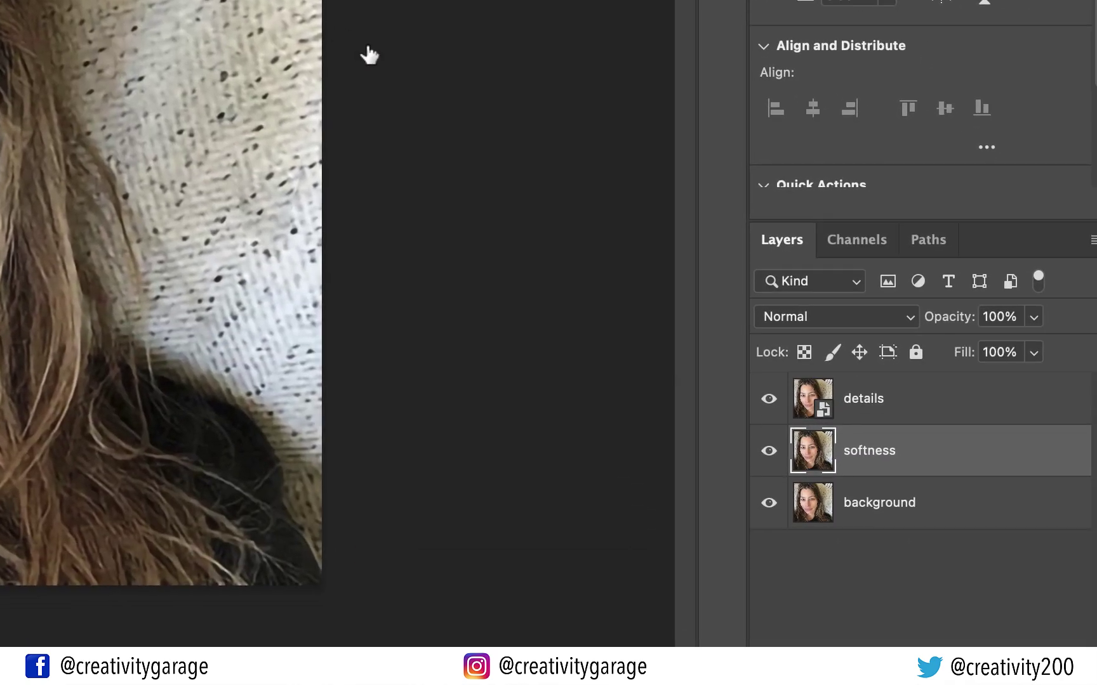
pyautogui.rightClick(904, 424)
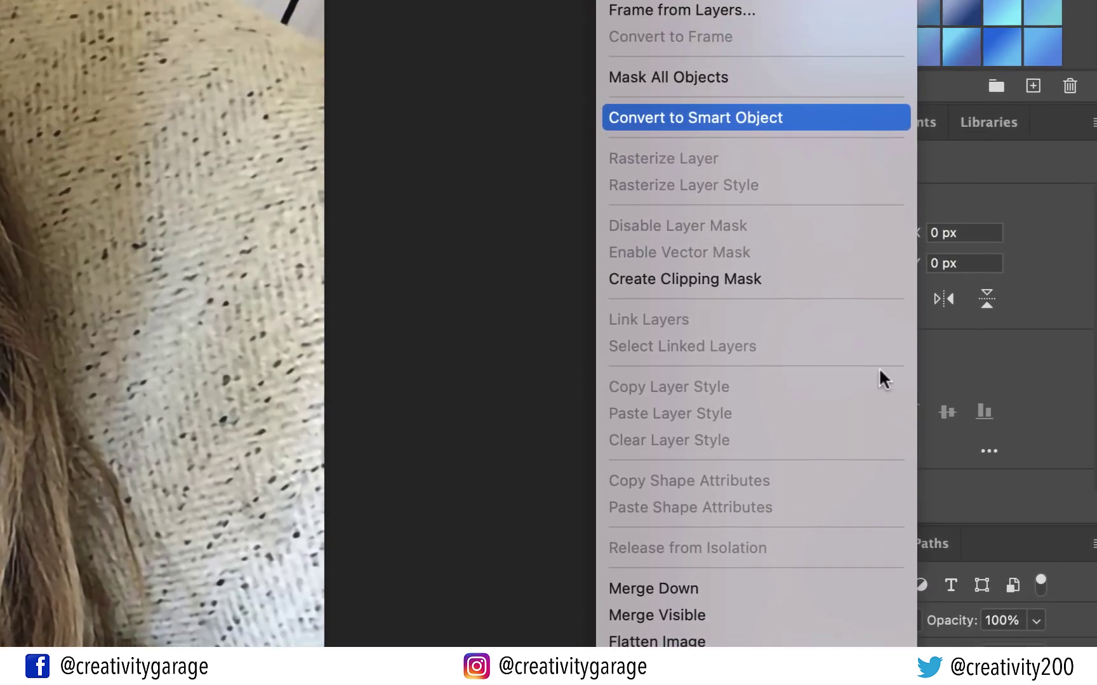
pyautogui.click(861, 137)
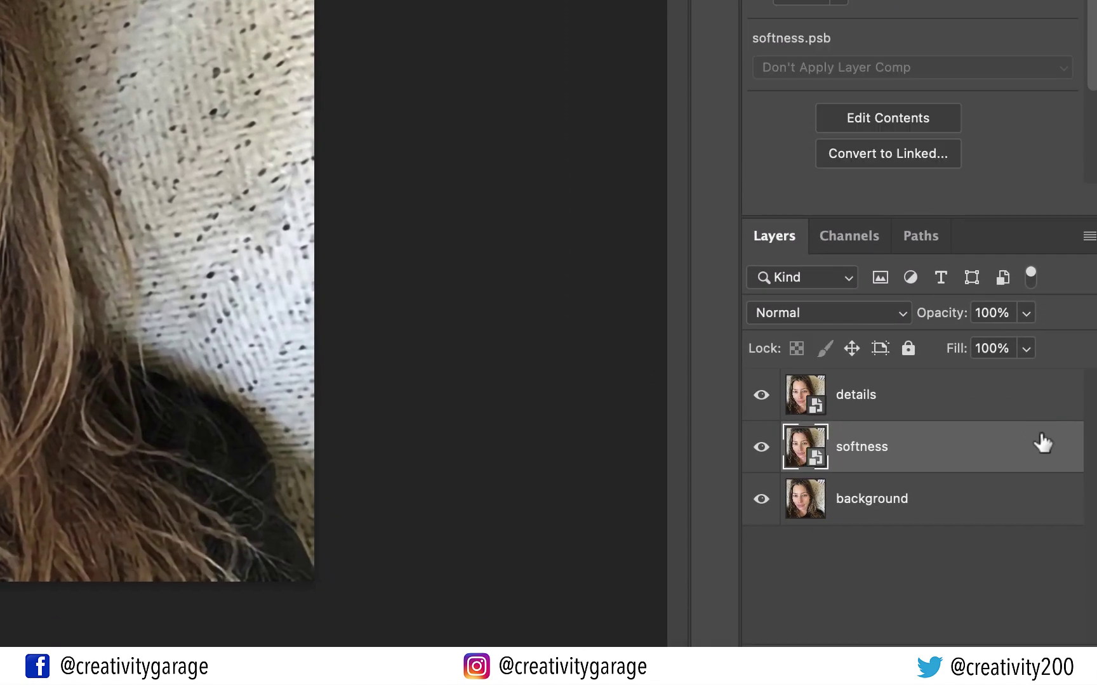
# Apply a High Pass filter with a small radius to the details layer and set its blend mode to Linear Light
pyautogui.click(913, 499)
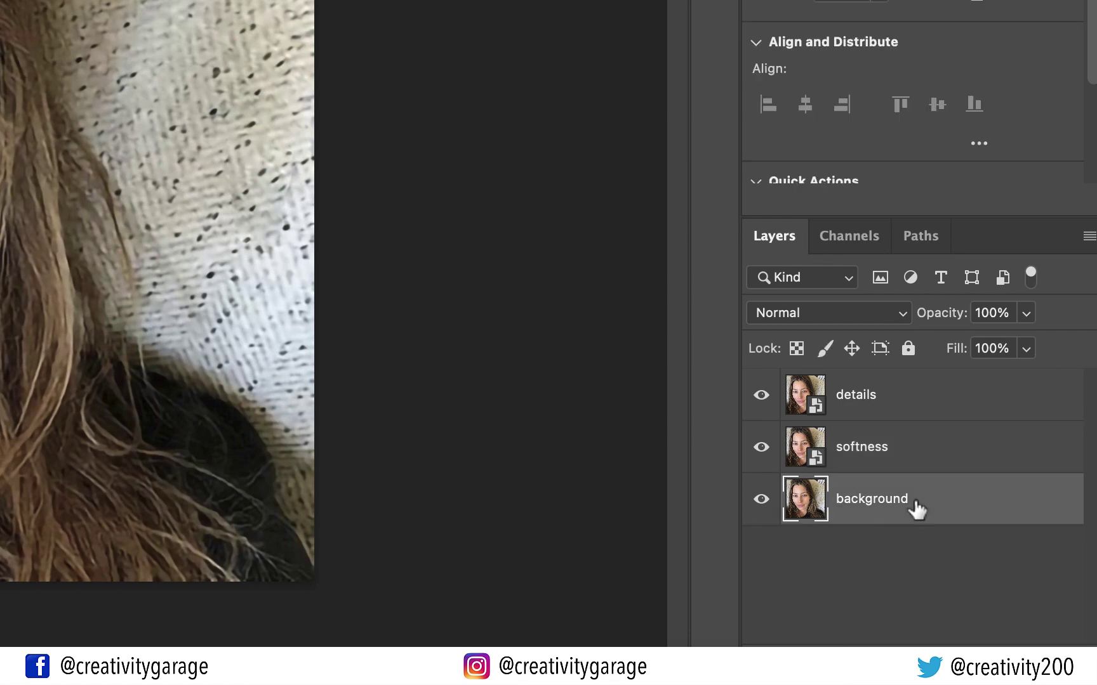
pyautogui.click(898, 451)
pyautogui.click(884, 401)
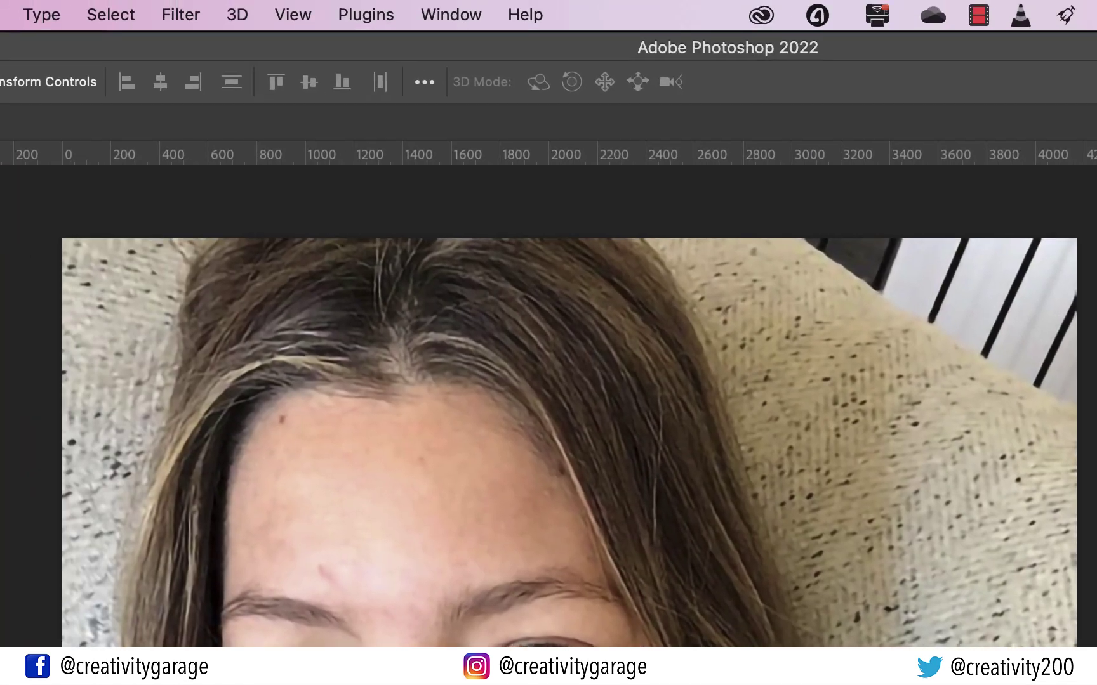
pyautogui.click(181, 14)
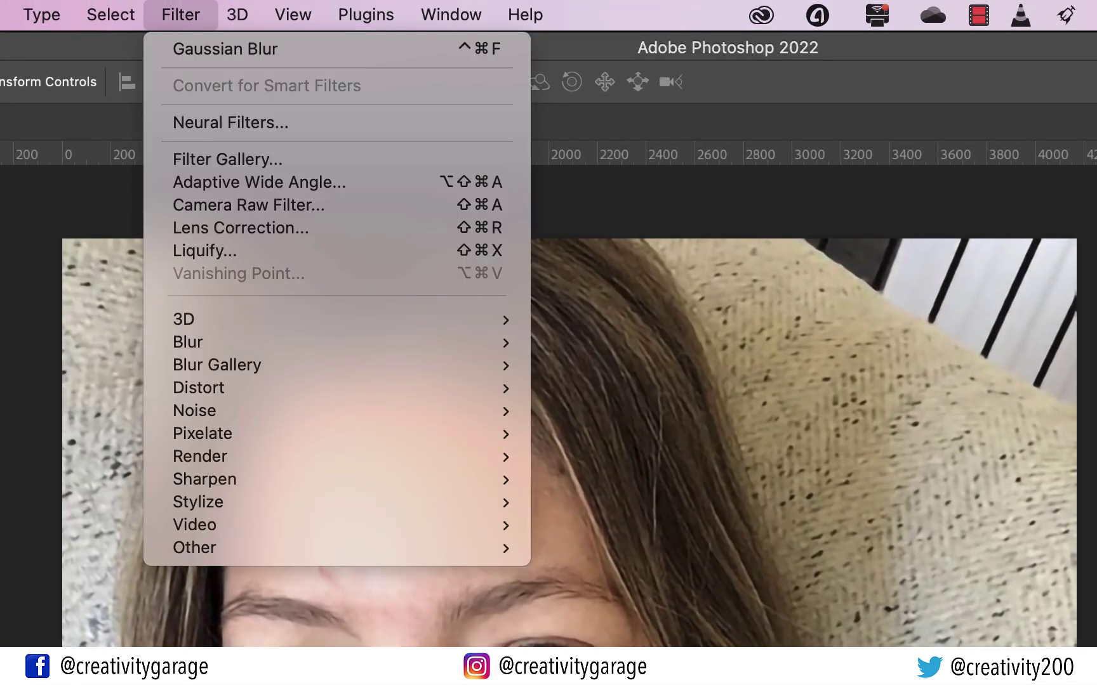
pyautogui.moveTo(447, 551)
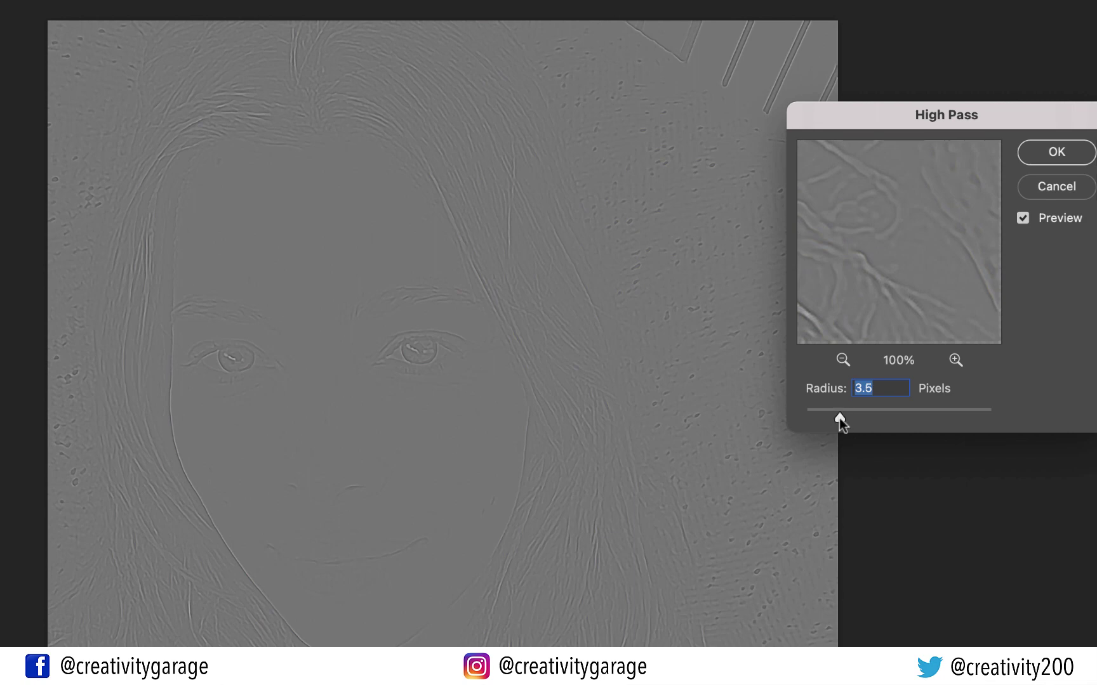
pyautogui.moveTo(839, 418); pyautogui.dragTo(836, 419)
pyautogui.click(1057, 156)
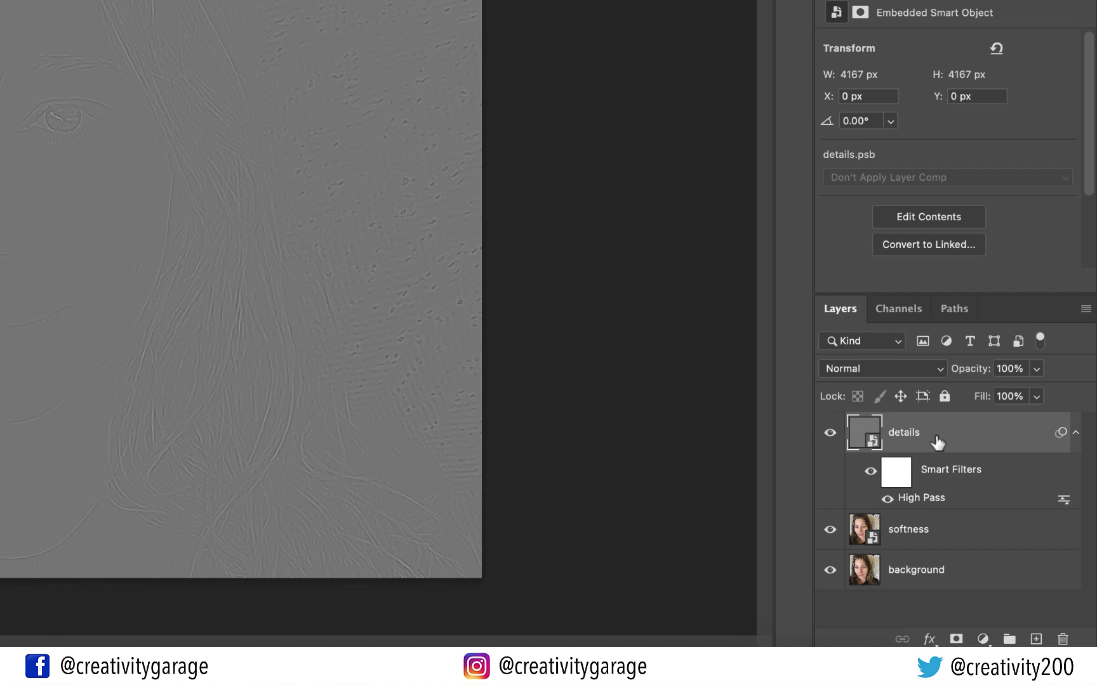
pyautogui.click(942, 368)
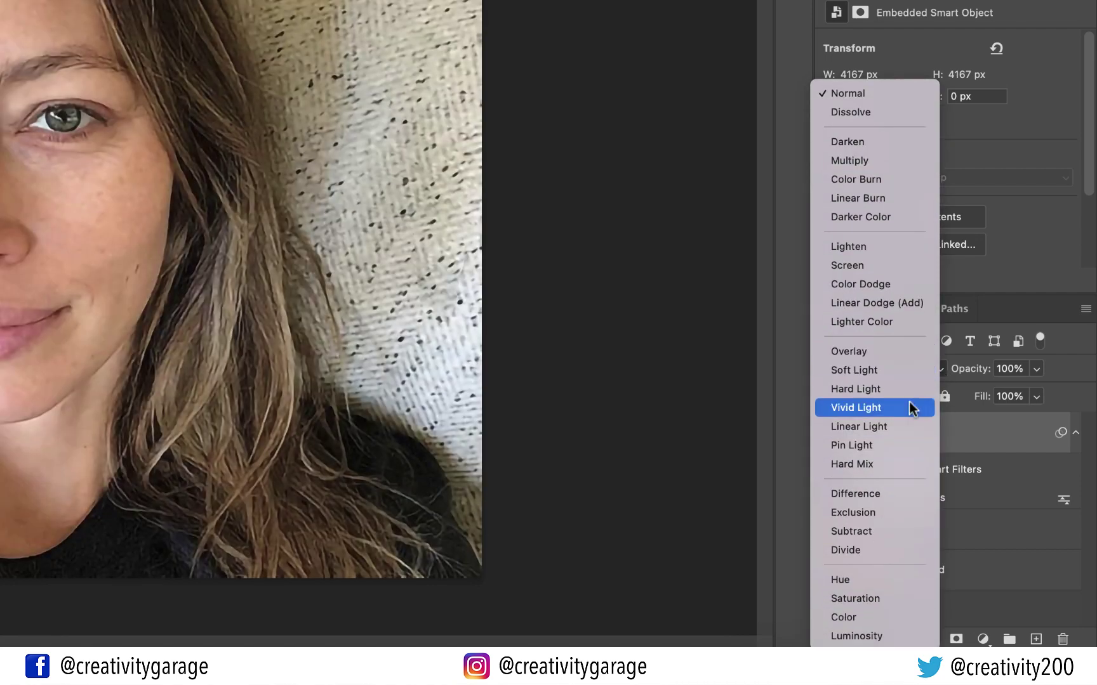
pyautogui.click(884, 428)
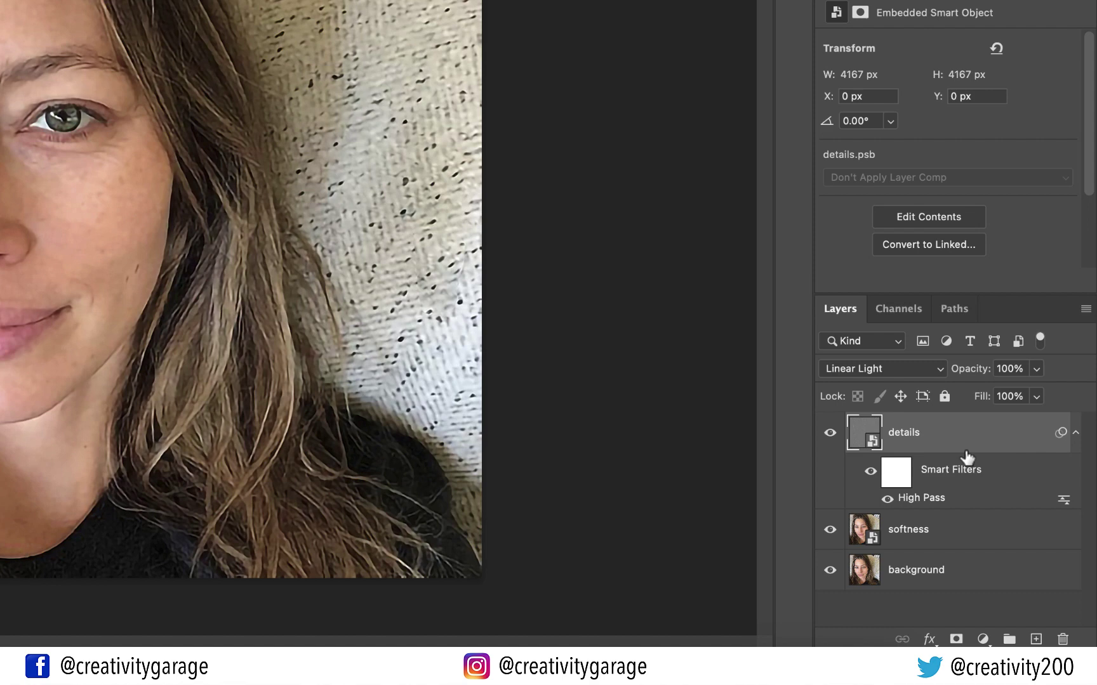
# Apply a Gaussian Blur with a radius of about 24.7 pixels to the softness layer
pyautogui.click(909, 536)
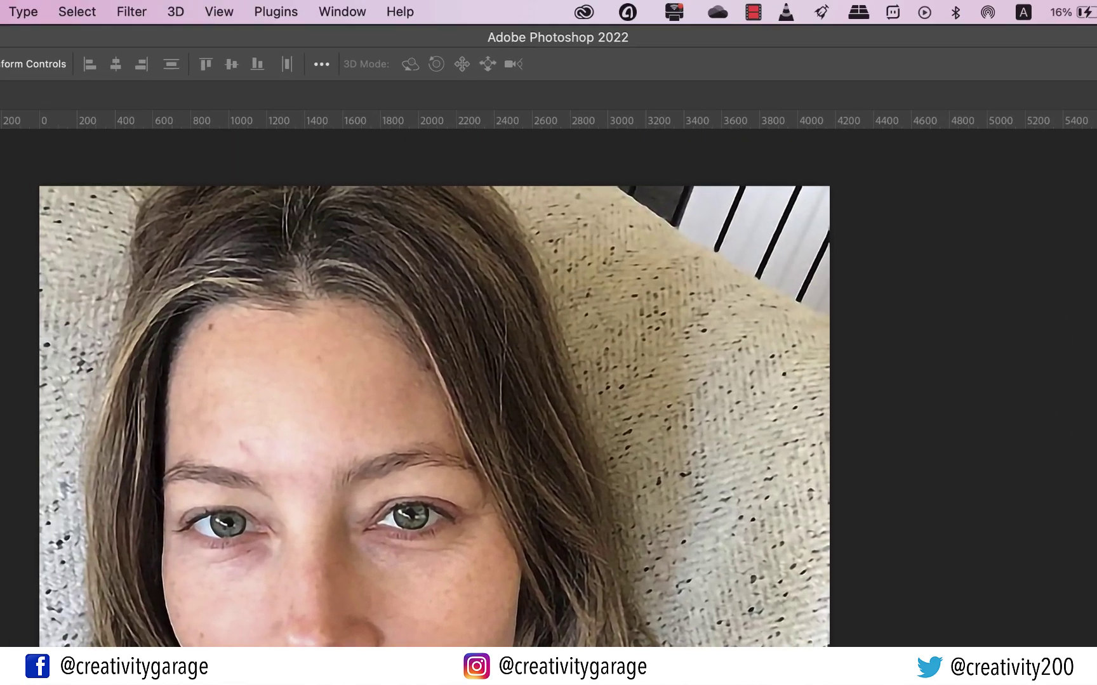
pyautogui.click(142, 17)
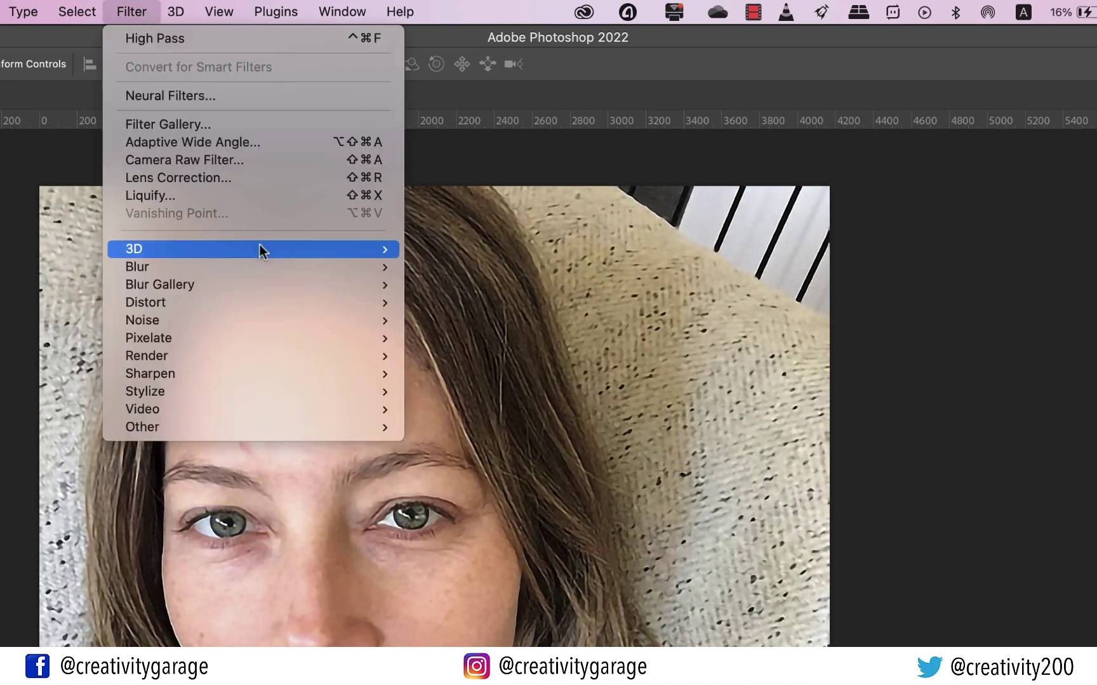
pyautogui.moveTo(259, 267)
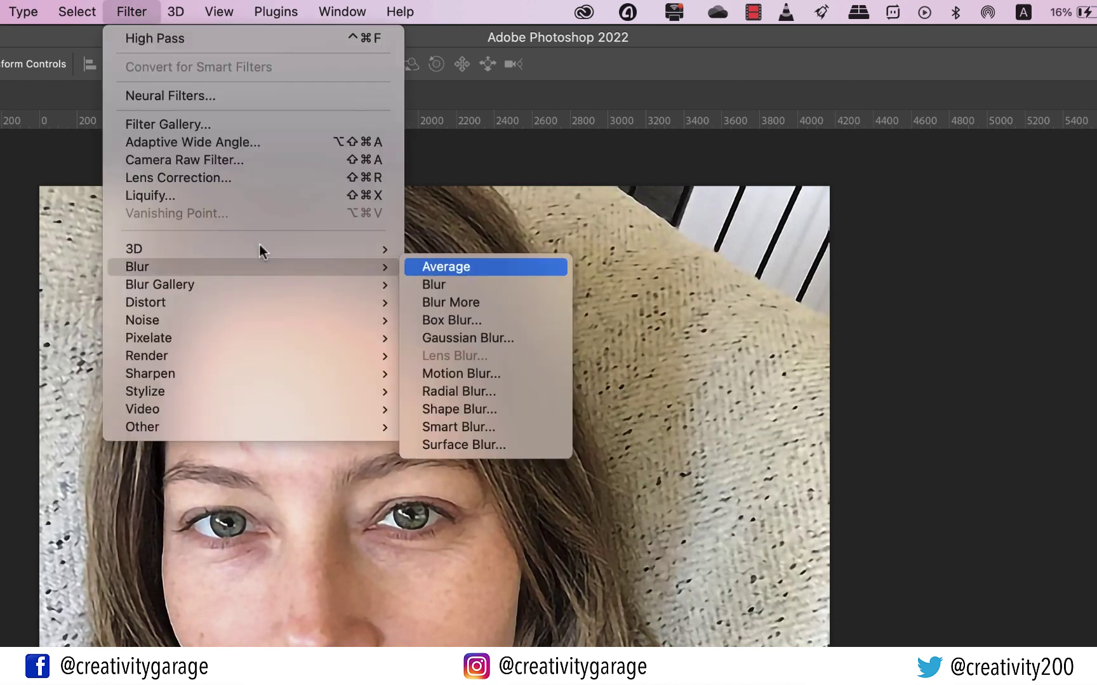
pyautogui.click(469, 336)
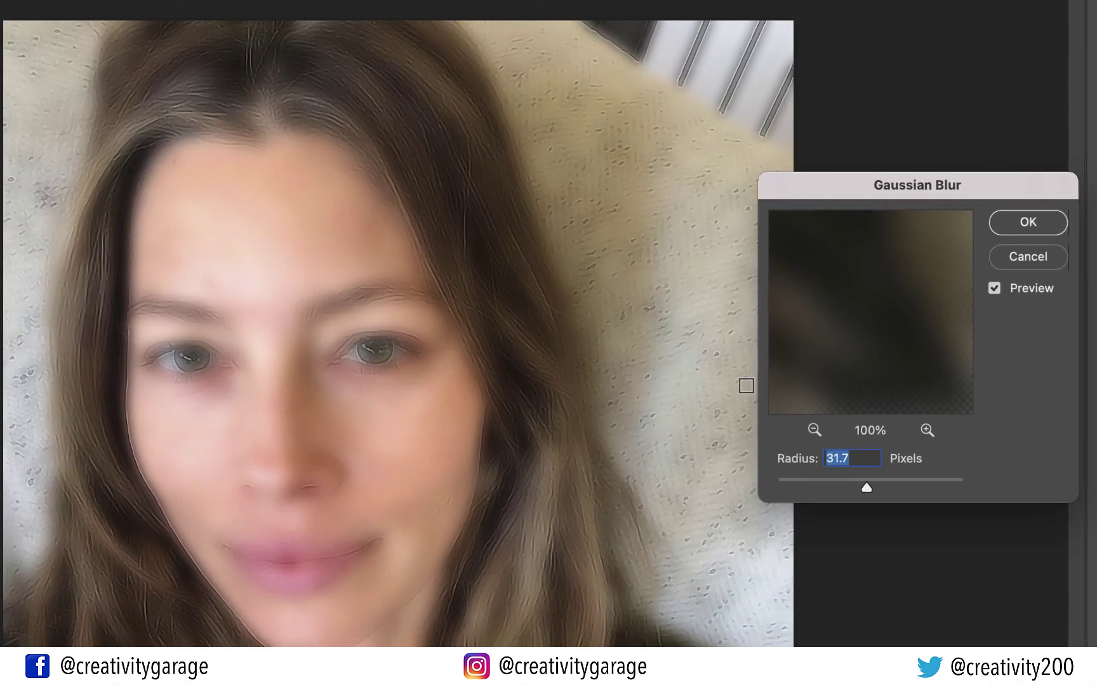
pyautogui.moveTo(867, 487)
pyautogui.mouseDown()
pyautogui.moveTo(854, 487)
pyautogui.moveTo(867, 490)
pyautogui.mouseUp()
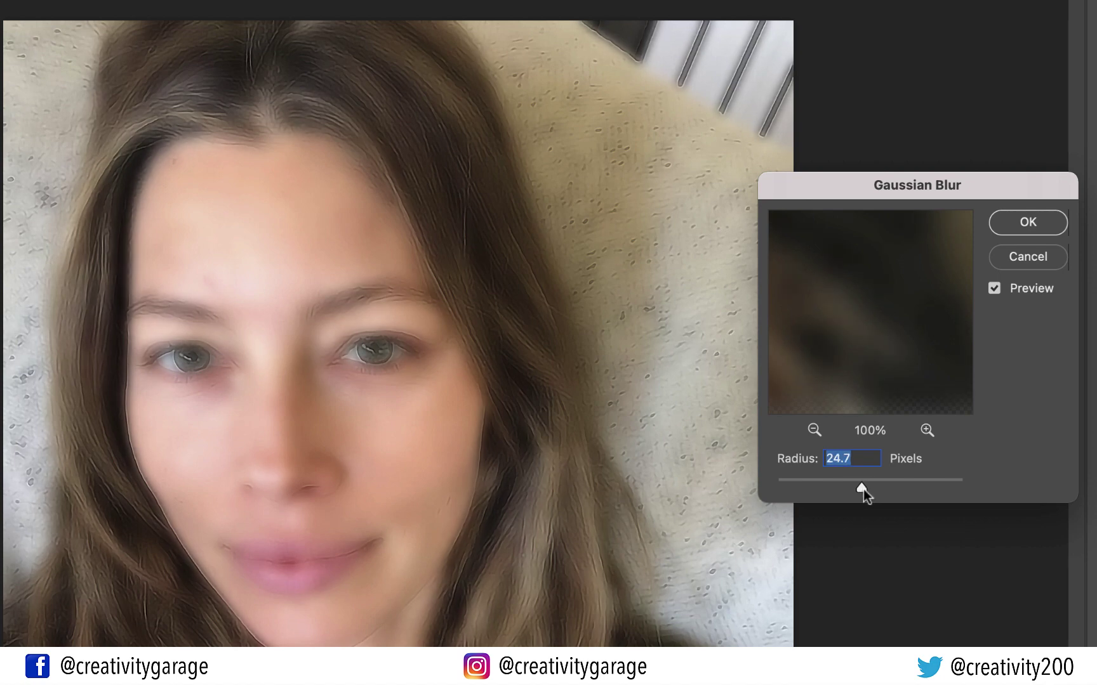
pyautogui.click(1028, 222)
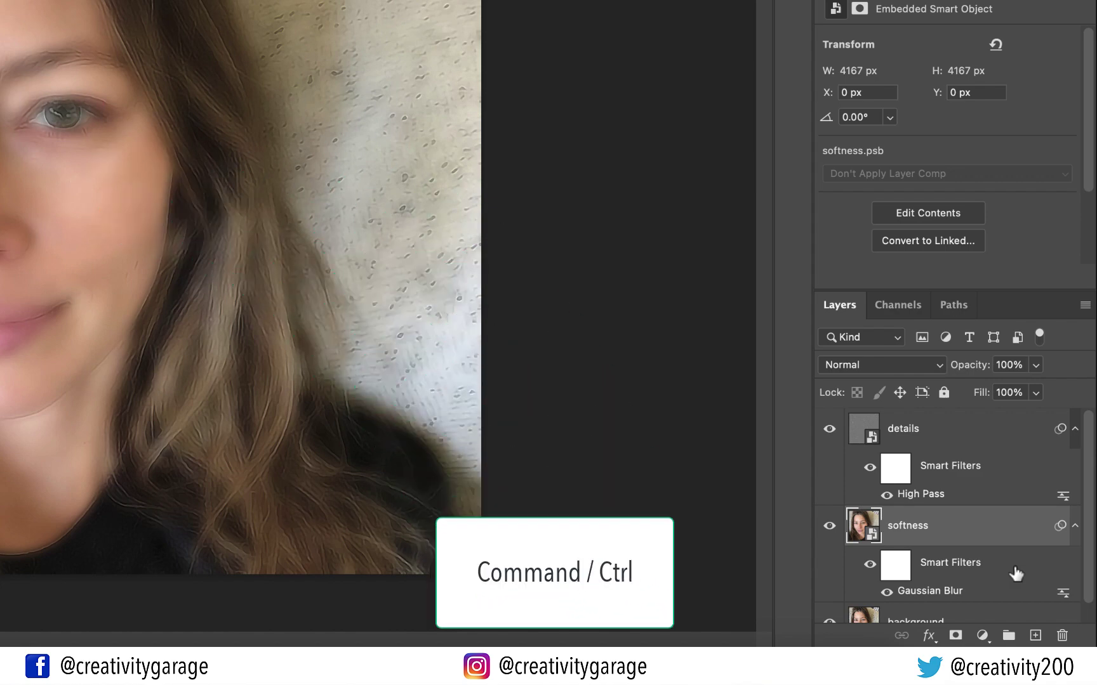
# Group the details and softness layers under the default name and add a black, hide-all layer mask to the group
pyautogui.keyDown('super'); pyautogui.click(941, 429); pyautogui.keyUp('super')
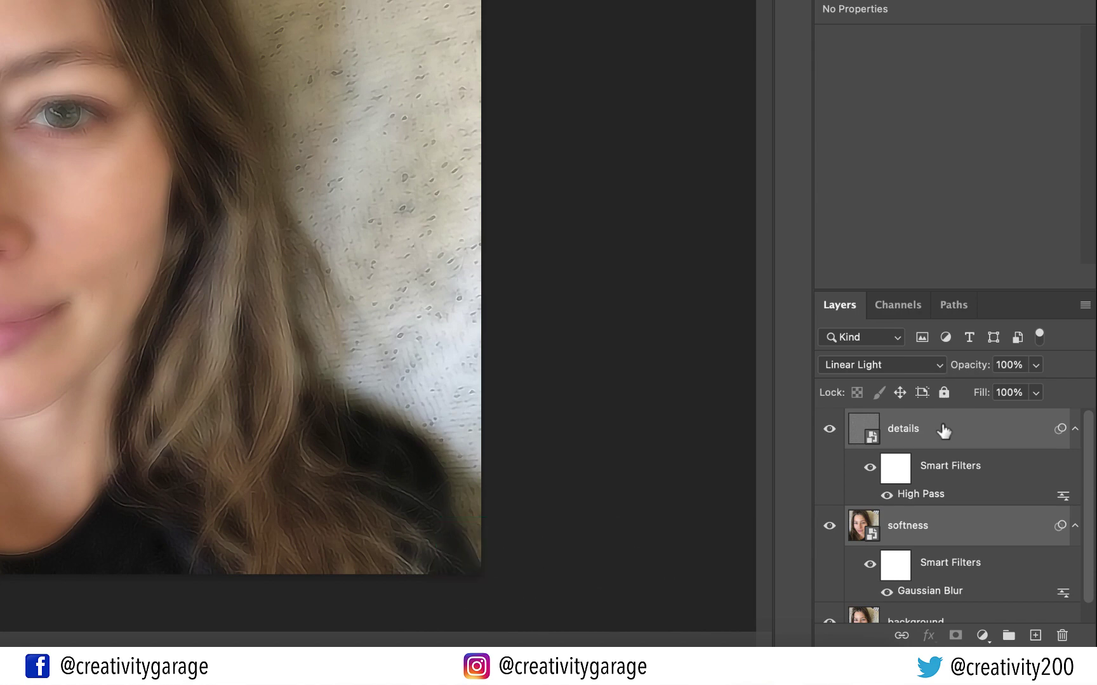
pyautogui.rightClick(912, 431)
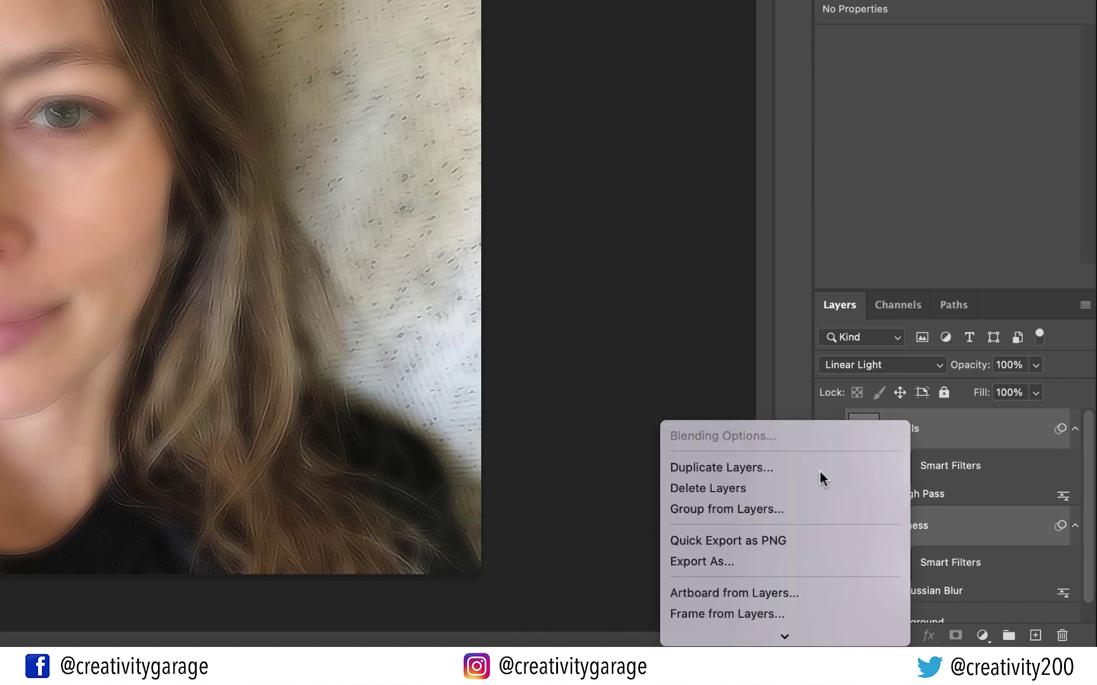
pyautogui.click(742, 512)
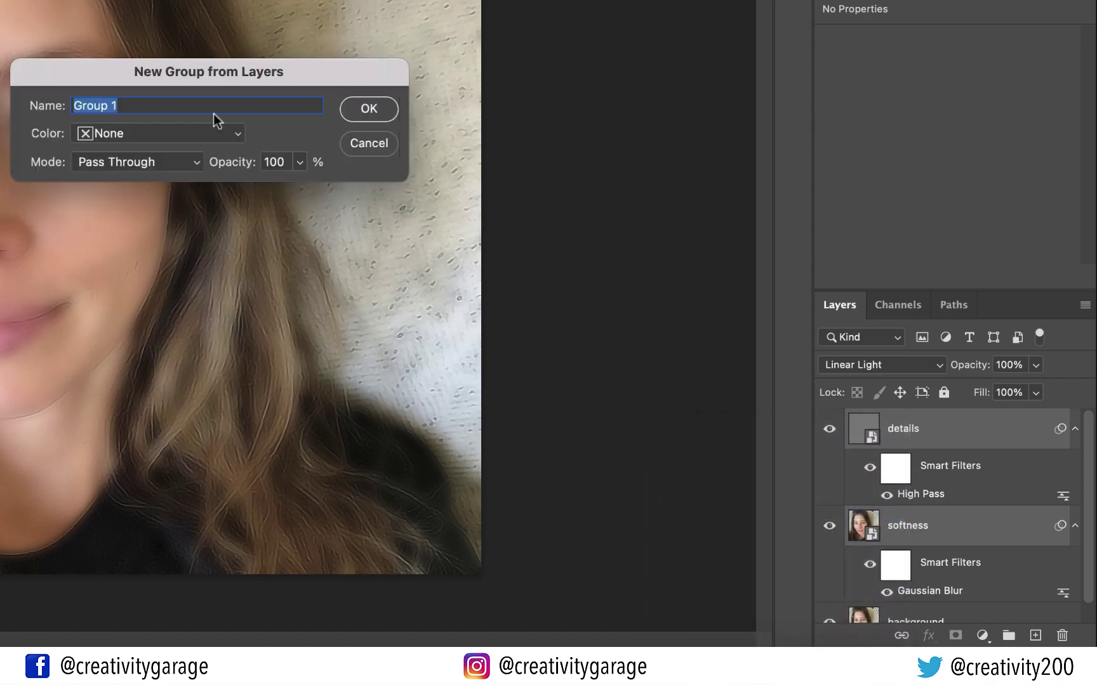
pyautogui.click(363, 114)
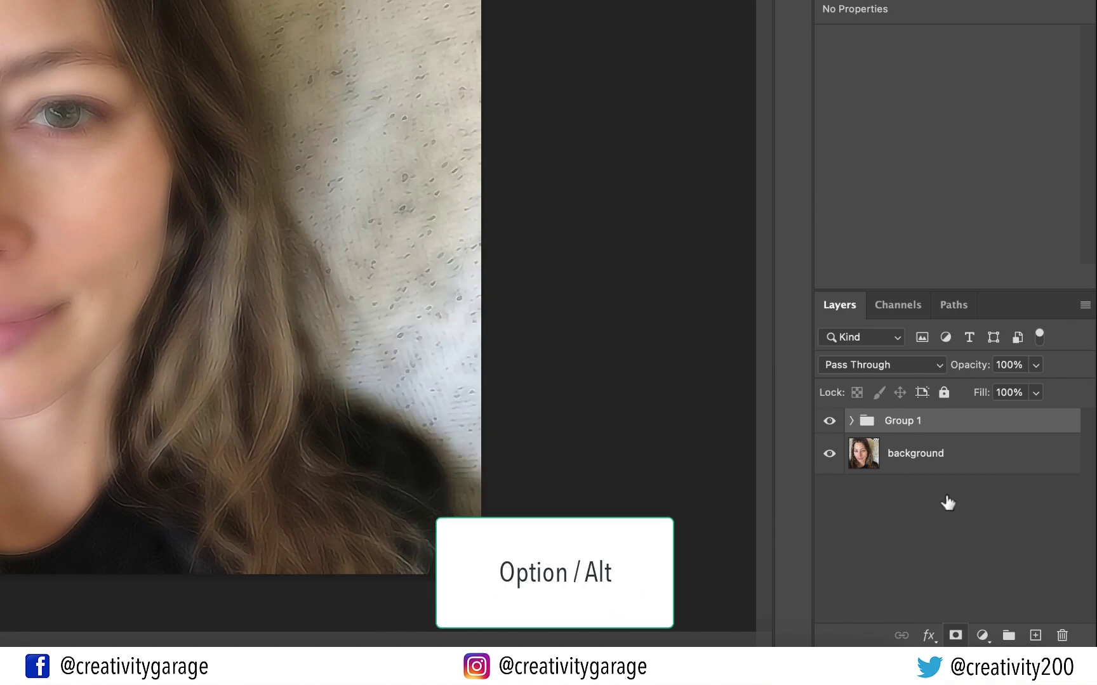
pyautogui.keyDown('alt'); pyautogui.click(955, 636); pyautogui.keyUp('alt')
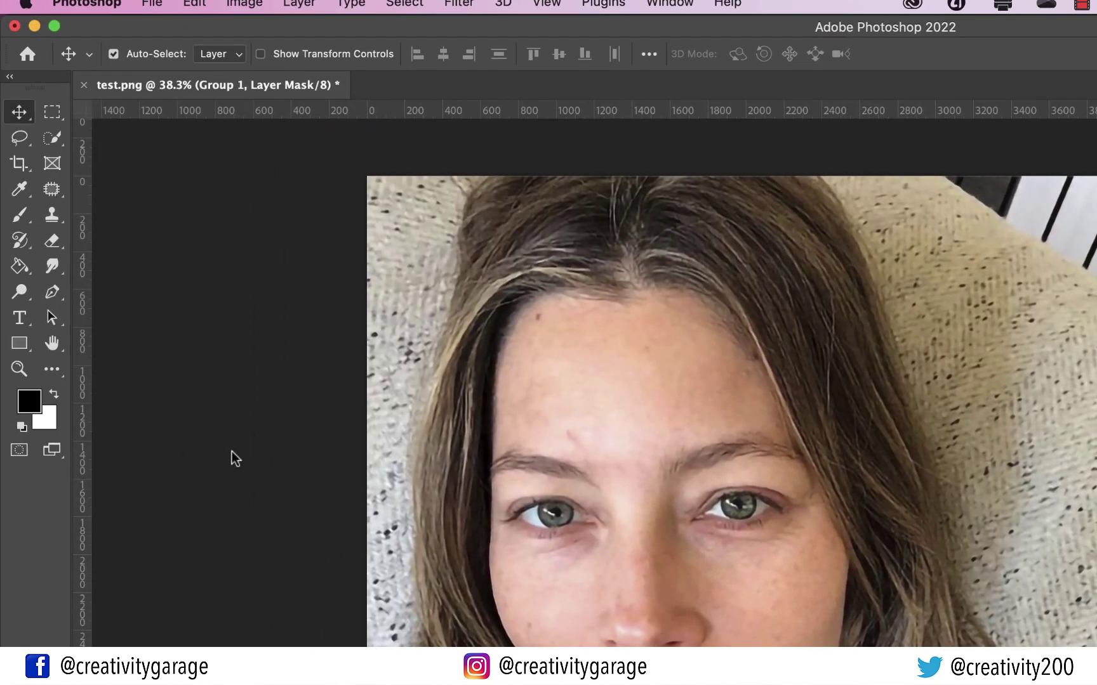
# Reveal the smoothing across the forehead by painting white on the group's mask with an enlarged Soft Round brush at 0% hardness
pyautogui.click(54, 395)
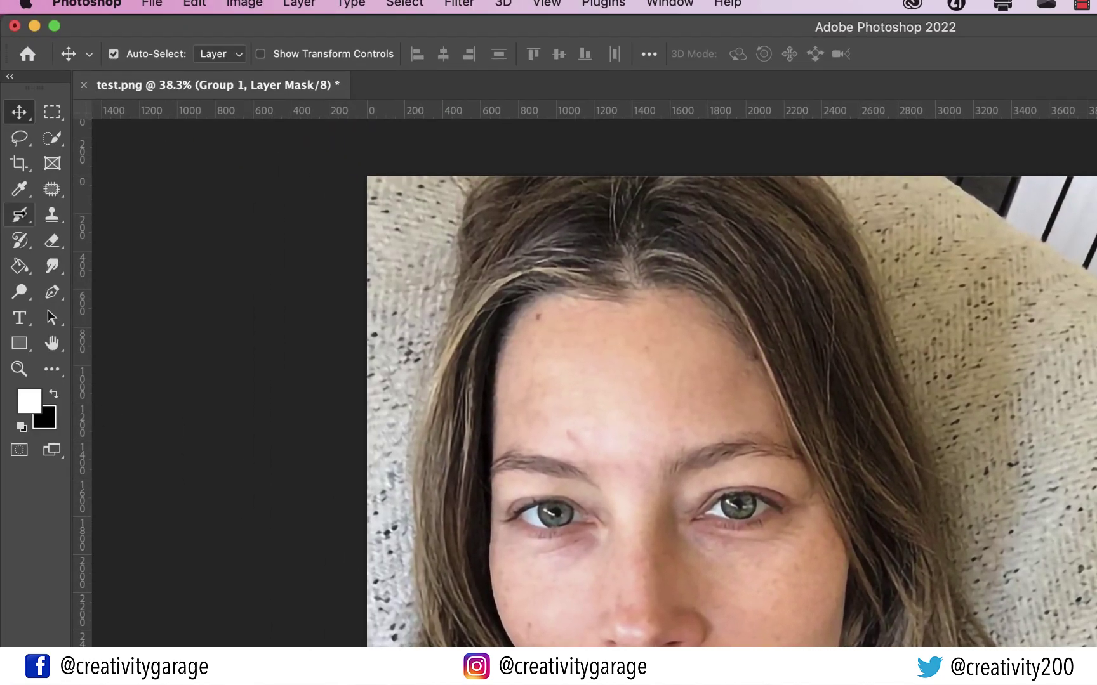
pyautogui.click(20, 217)
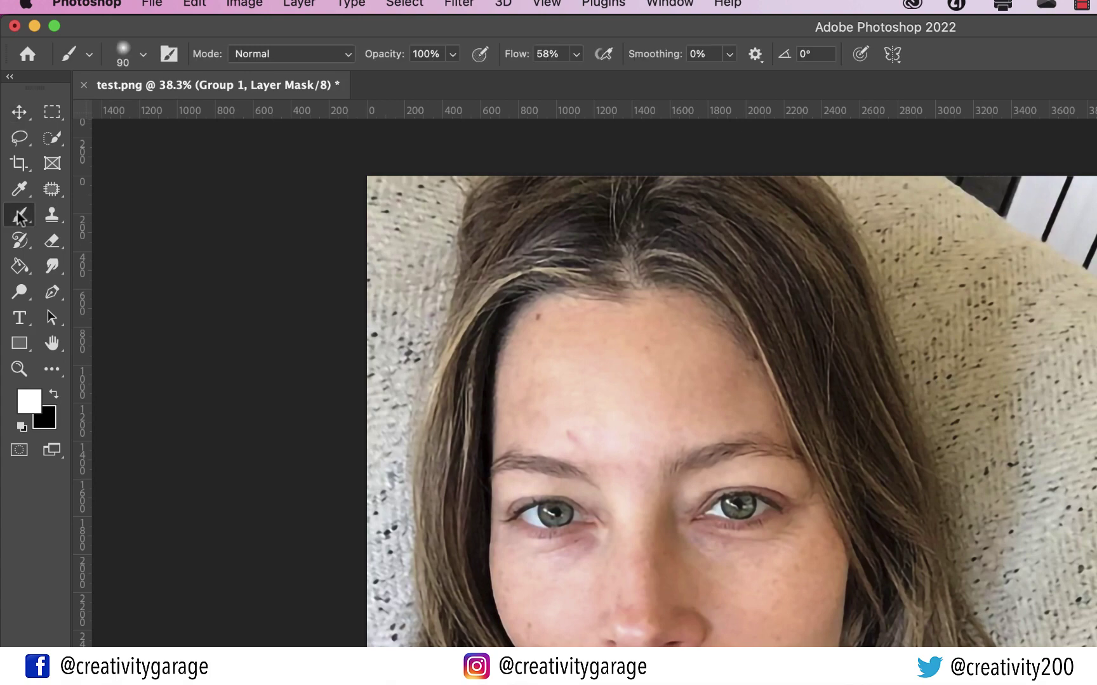
pyautogui.click(144, 55)
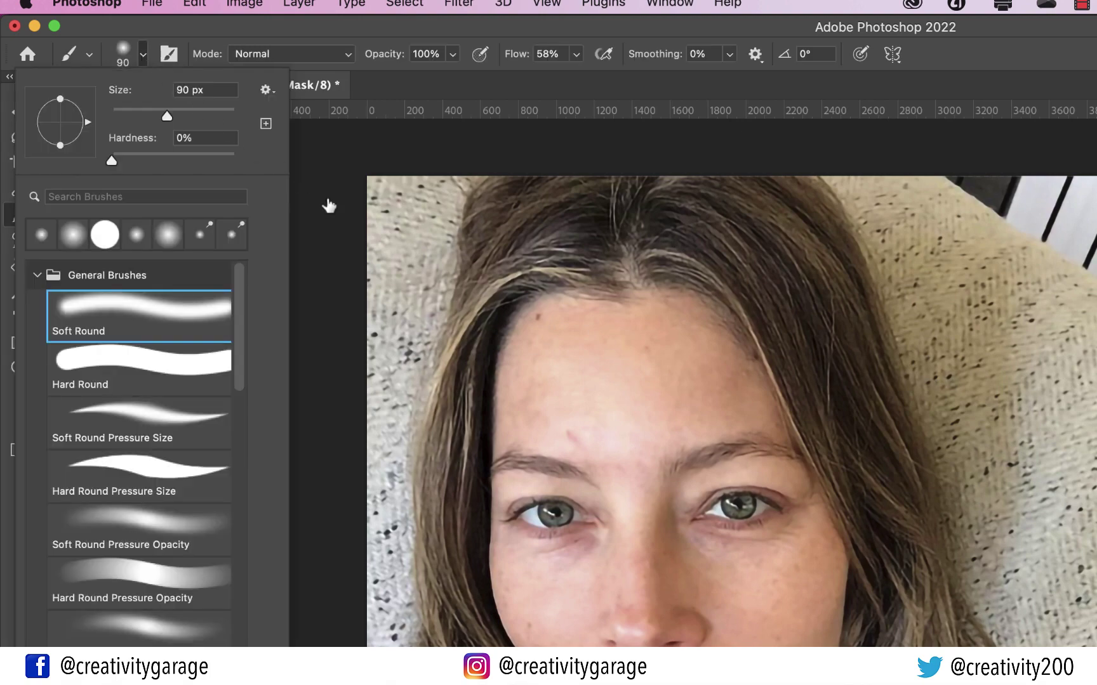
pyautogui.click(632, 436)
pyautogui.press(']')
pyautogui.press(']')
pyautogui.press(']')
pyautogui.press(']')
pyautogui.press(']')
pyautogui.press(']')
pyautogui.press(']')
pyautogui.press(']')
pyautogui.press(']')
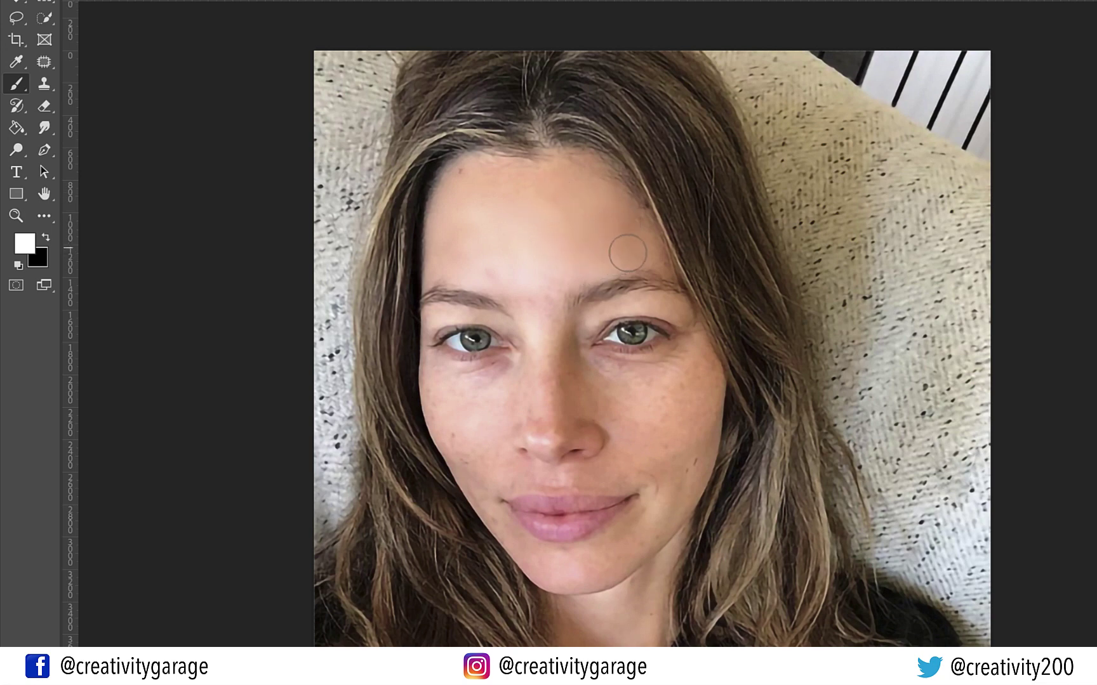
pyautogui.press(']')
pyautogui.press(']')
pyautogui.press(']')
pyautogui.press('[')
pyautogui.press('[')
pyautogui.press('[')
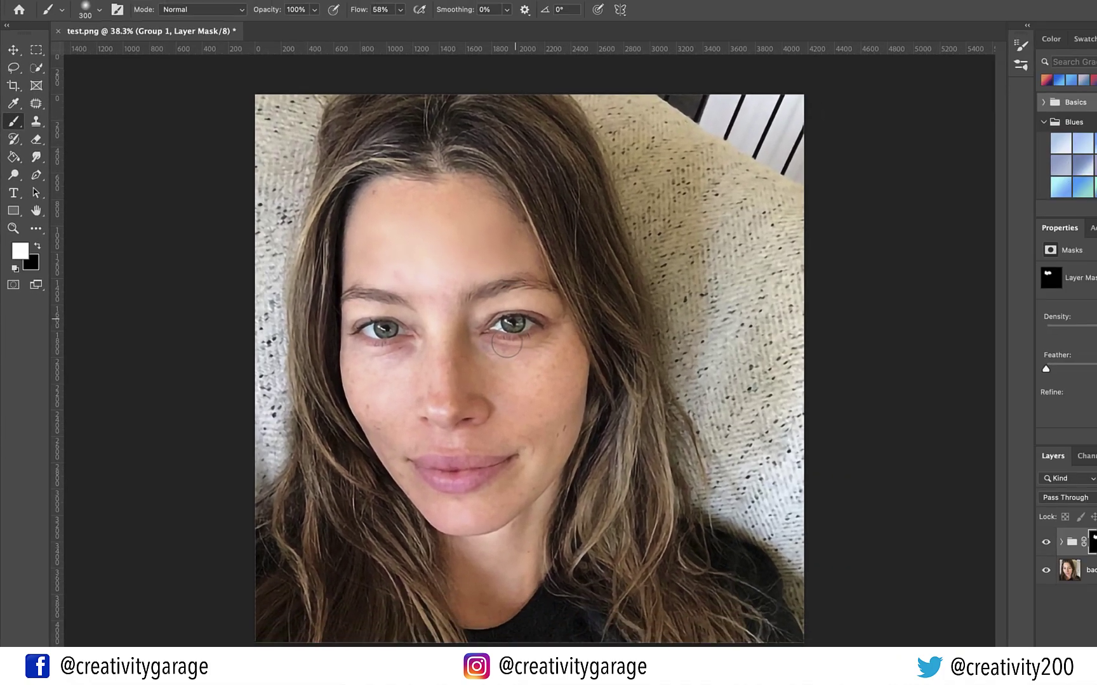
# Paint the cheeks, nose and chin white on the group's mask with a soft brush of 100 to 200 px, avoiding eyes and lips
pyautogui.press('[')
pyautogui.press('[')
pyautogui.press('[')
pyautogui.scroll(2, 436, 446)
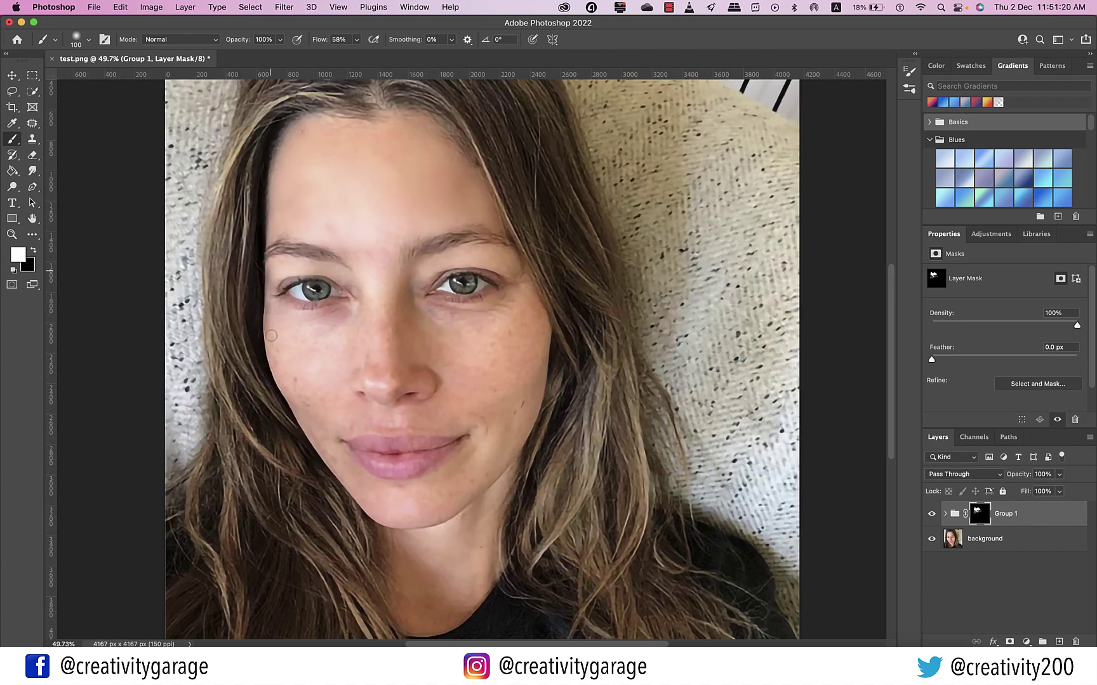
pyautogui.moveTo(287, 347); pyautogui.dragTo(340, 462)
pyautogui.press(']')
pyautogui.press(']')
pyautogui.press(']')
pyautogui.press(']')
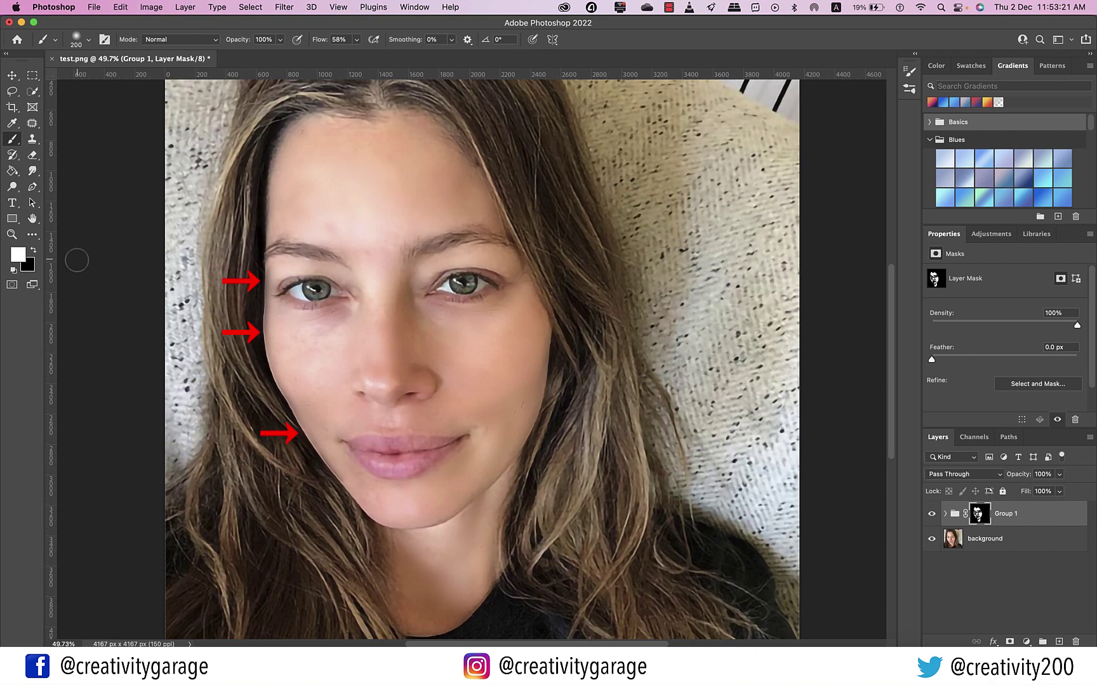
# Restore the sharp face outline beside the hair by painting black on the group's mask with a 100 px brush
pyautogui.click(33, 250)
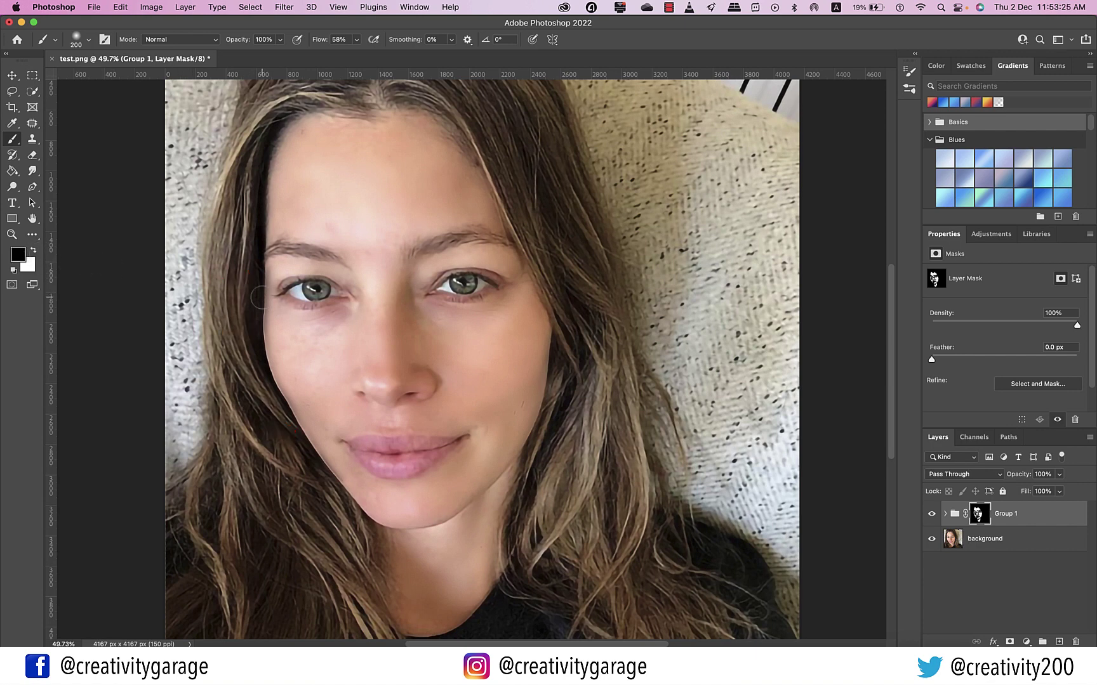
pyautogui.press('[')
pyautogui.press('[')
pyautogui.press('[')
pyautogui.press('[')
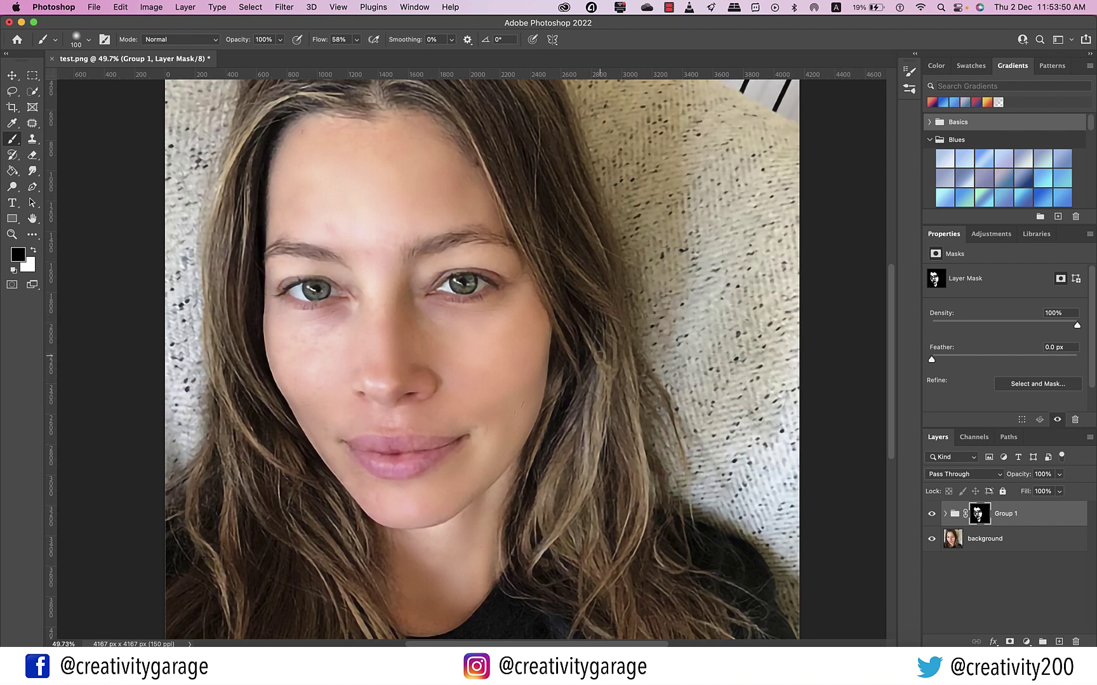
pyautogui.click(1059, 476)
pyautogui.moveTo(1058, 484)
pyautogui.mouseDown()
pyautogui.moveTo(1049, 496)
pyautogui.moveTo(1061, 495)
pyautogui.mouseUp()
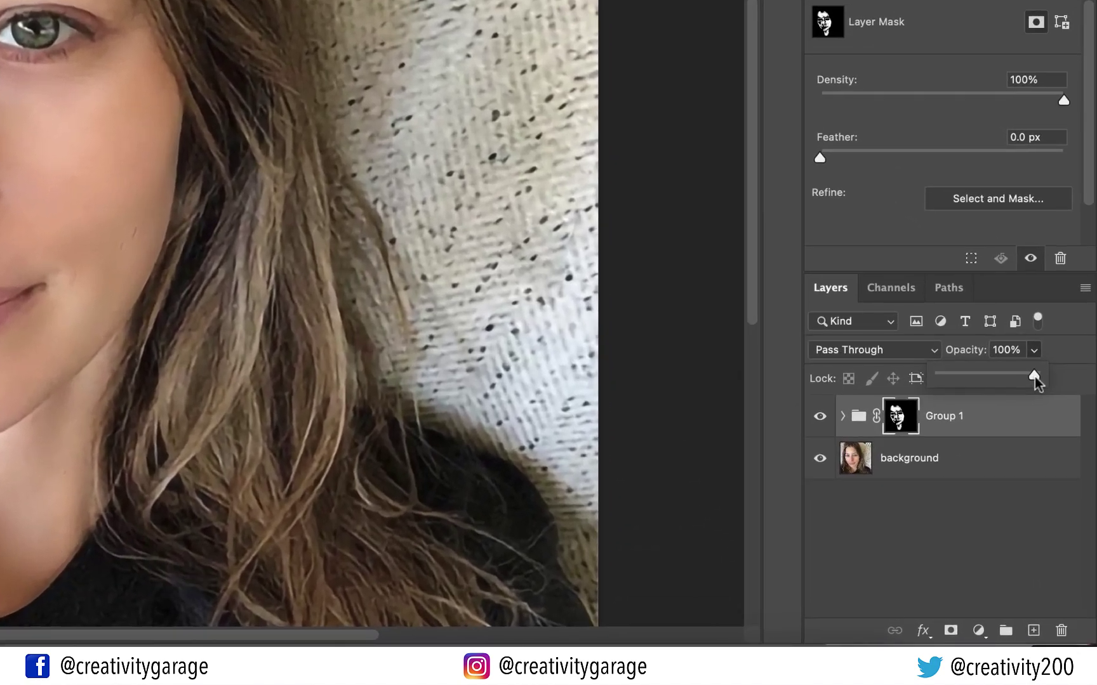
pyautogui.click(1041, 511)
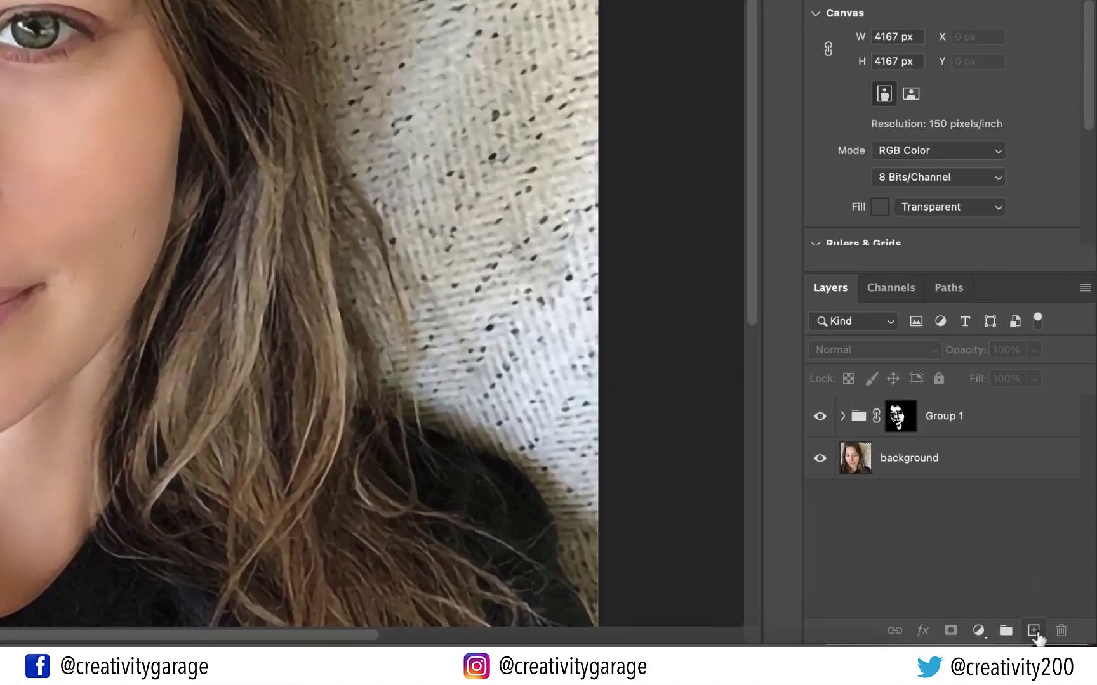
# Add an empty layer above the smoothing group and name it "eyes"
pyautogui.click(1033, 631)
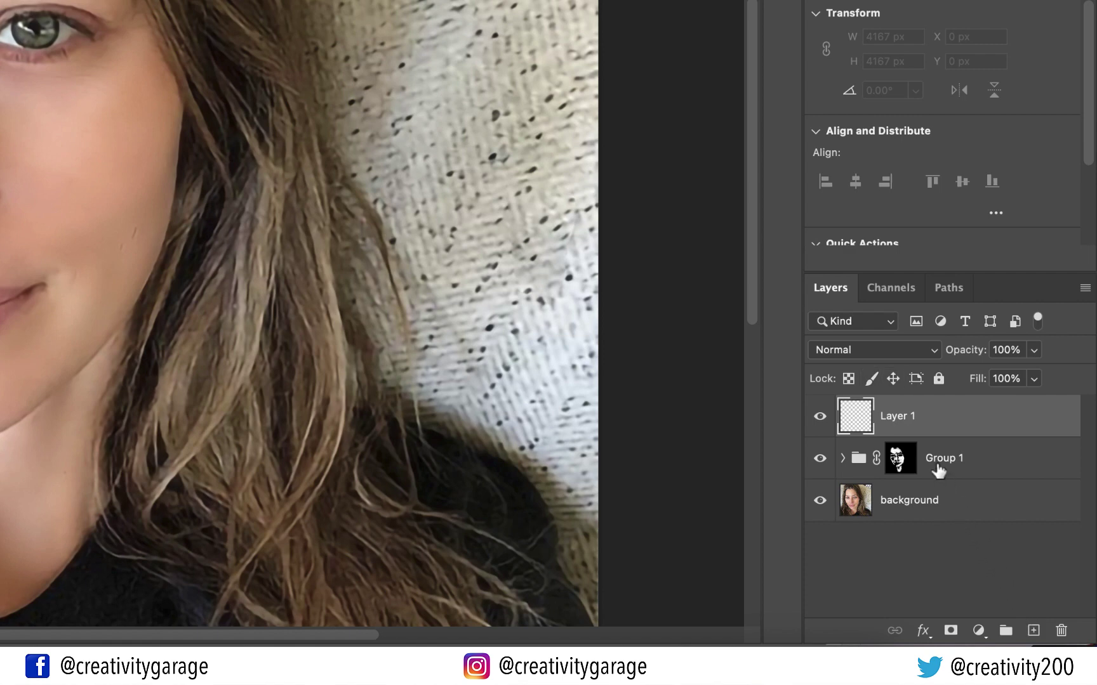
pyautogui.doubleClick(908, 418)
pyautogui.write('eyes')
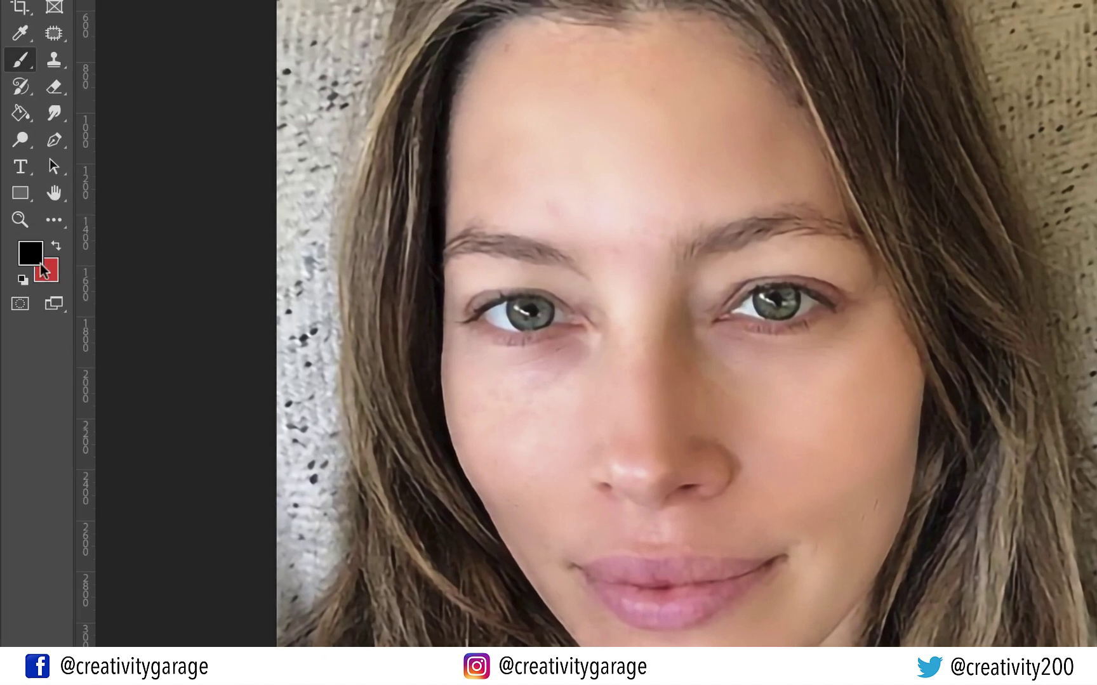
# Make the red swatch the foreground color and change it to white (ffffff)
pyautogui.write('x')
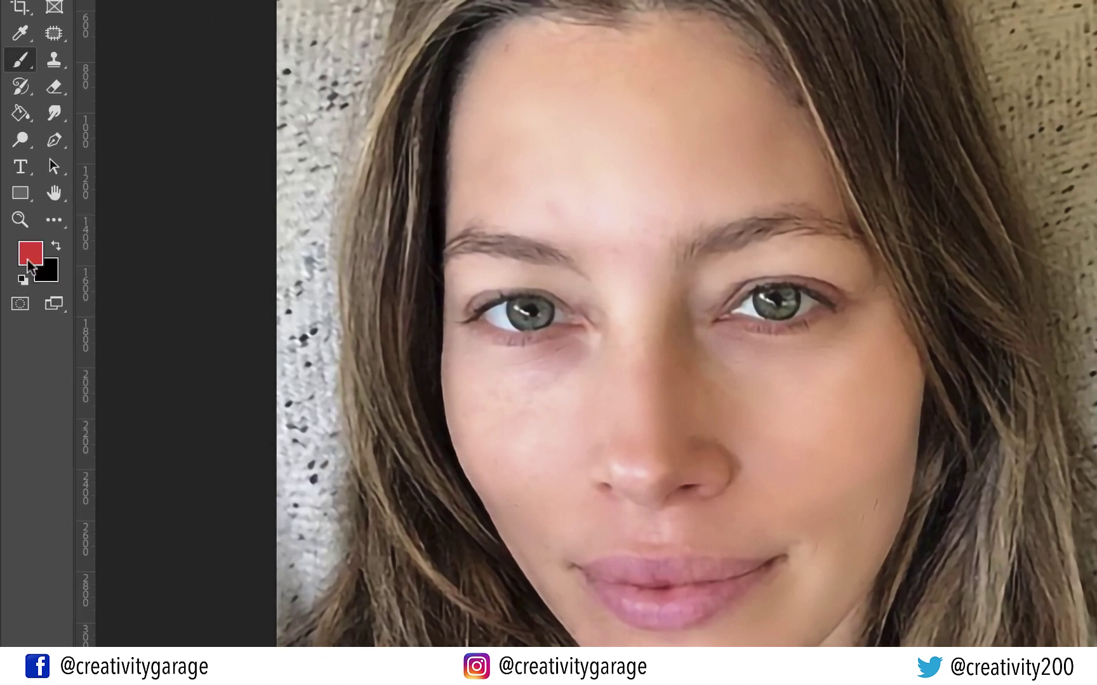
pyautogui.click(29, 257)
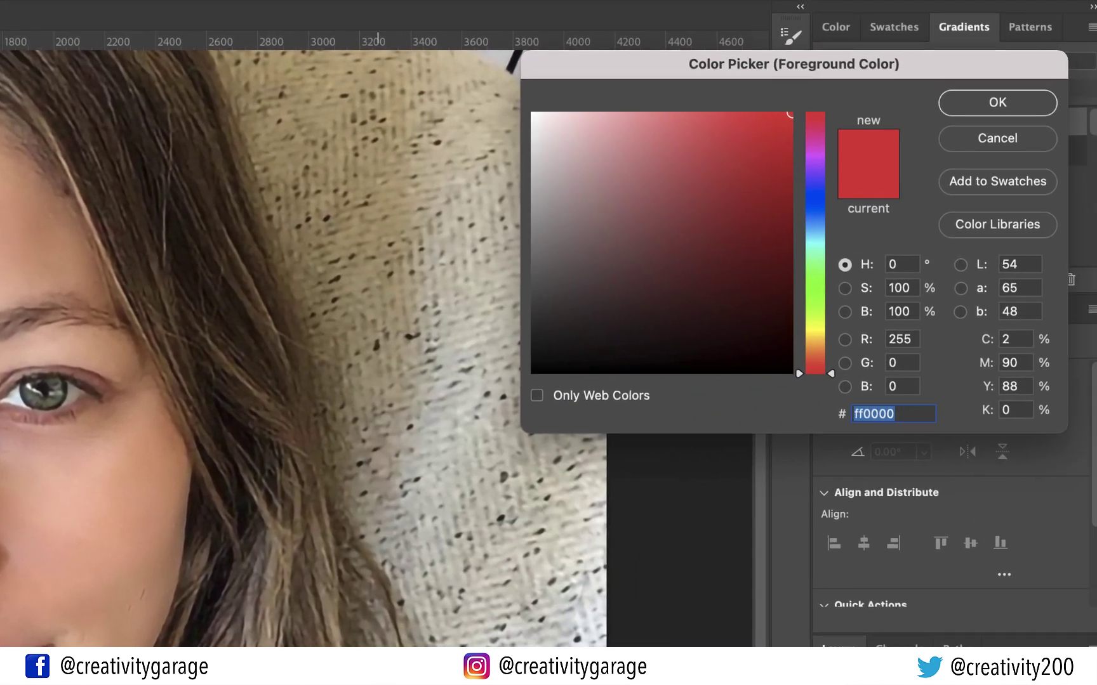
pyautogui.moveTo(591, 142); pyautogui.dragTo(529, 108)
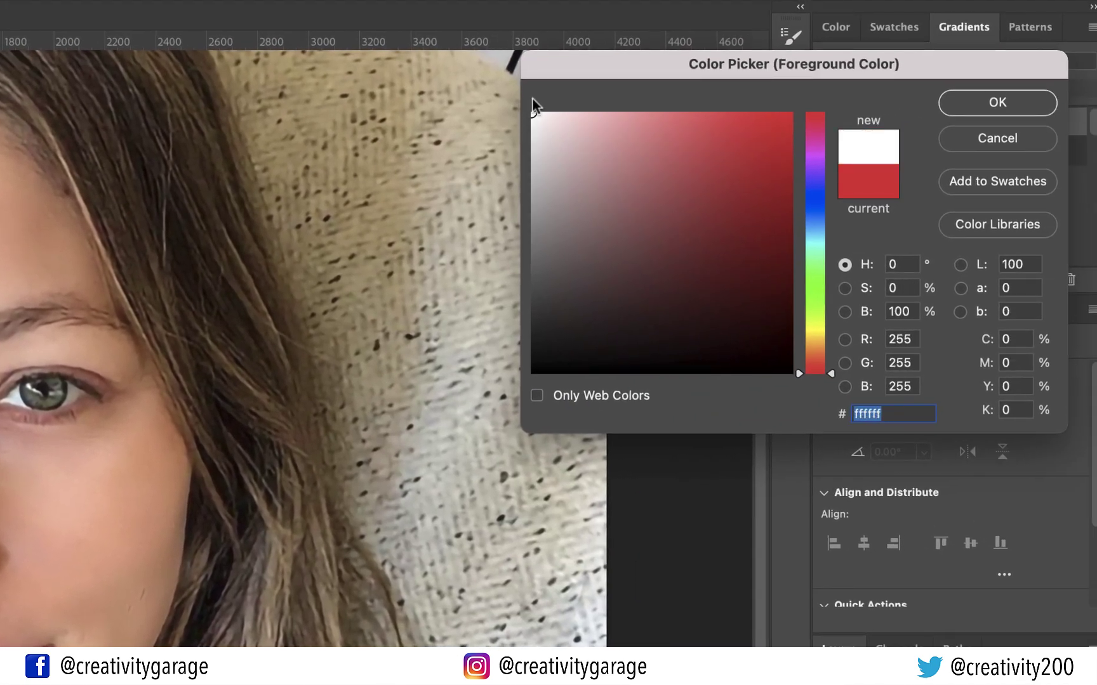
pyautogui.click(1014, 104)
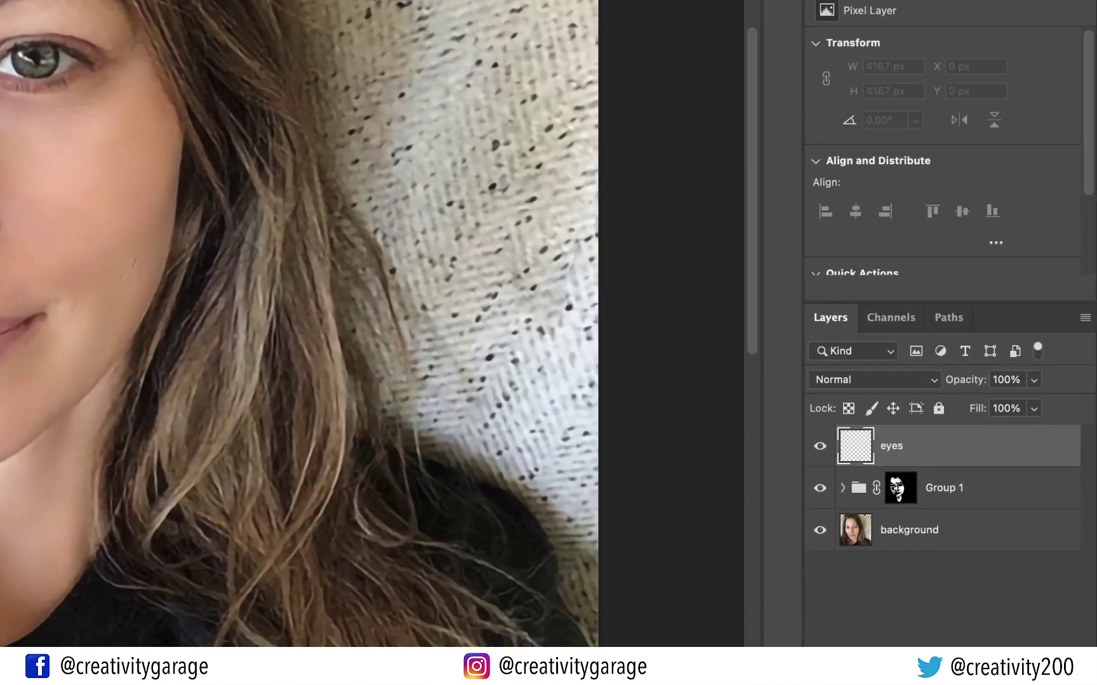
# Set the blend mode of the eyes layer to Overlay
pyautogui.click(914, 380)
pyautogui.press('Down')
pyautogui.press('Down')
pyautogui.press('Down')
pyautogui.press('Down')
pyautogui.press('Down')
pyautogui.press('Down')
pyautogui.press('Down')
pyautogui.press('Down')
pyautogui.press('Down')
pyautogui.press('Down')
pyautogui.press('Down')
pyautogui.press('Down')
pyautogui.press('Down')
pyautogui.press('Down')
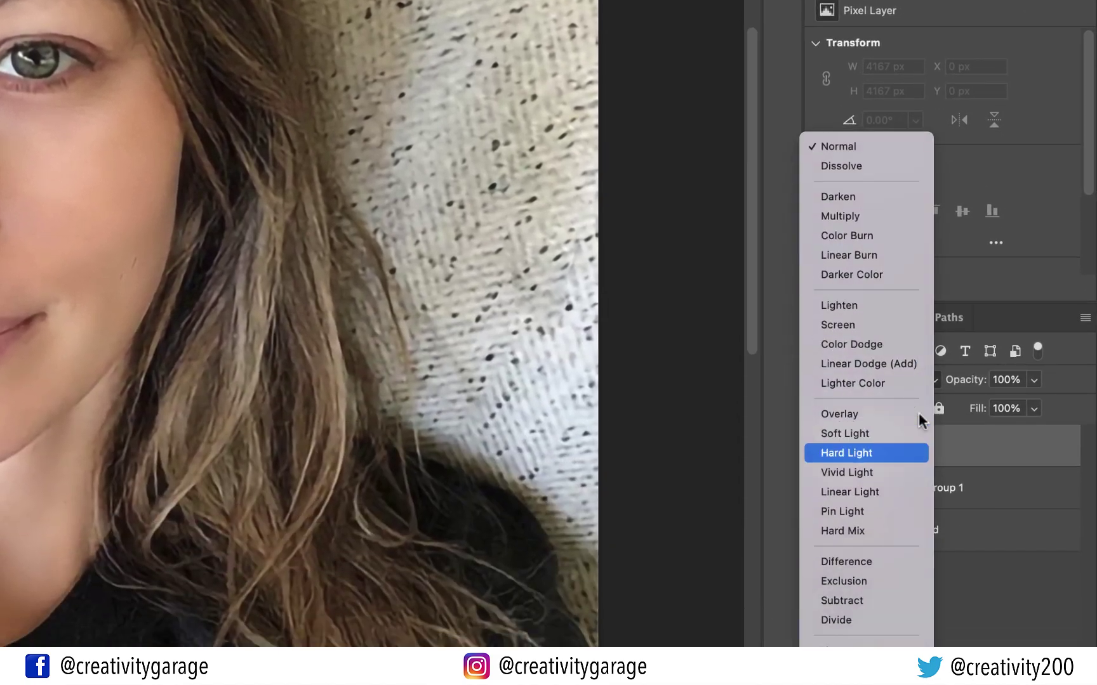
pyautogui.click(852, 416)
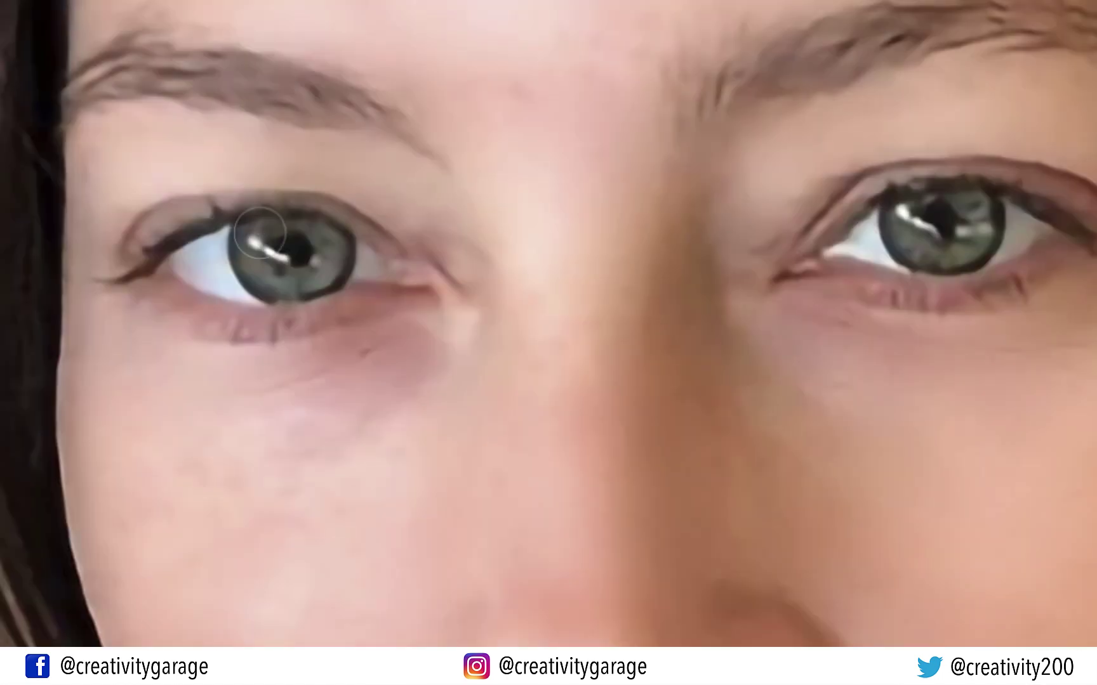
# Brighten both irises with white brush strokes on the eyes layer and reduce that layer's opacity for a softer glow
pyautogui.moveTo(254, 223)
pyautogui.mouseDown()
pyautogui.moveTo(278, 253)
pyautogui.moveTo(289, 235)
pyautogui.moveTo(323, 239)
pyautogui.moveTo(271, 233)
pyautogui.moveTo(254, 264)
pyautogui.mouseUp()
pyautogui.moveTo(930, 255)
pyautogui.mouseDown()
pyautogui.moveTo(972, 239)
pyautogui.moveTo(979, 213)
pyautogui.moveTo(938, 201)
pyautogui.moveTo(922, 207)
pyautogui.moveTo(899, 249)
pyautogui.moveTo(920, 217)
pyautogui.moveTo(971, 240)
pyautogui.mouseUp()
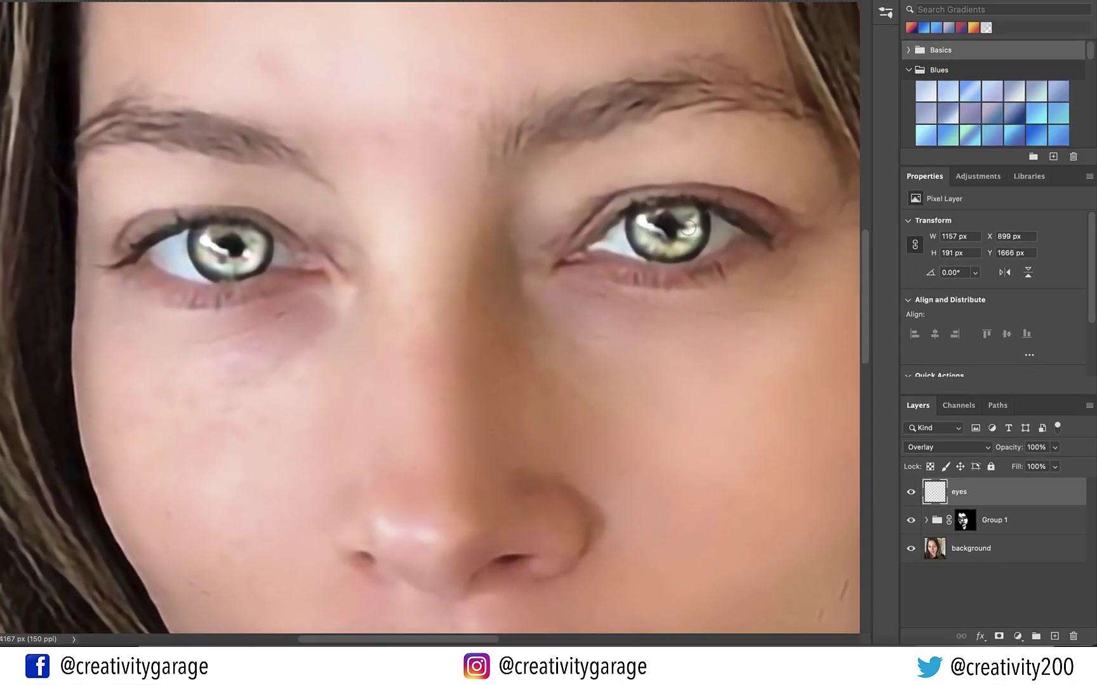
pyautogui.click(1054, 448)
pyautogui.moveTo(1055, 464); pyautogui.dragTo(1024, 464)
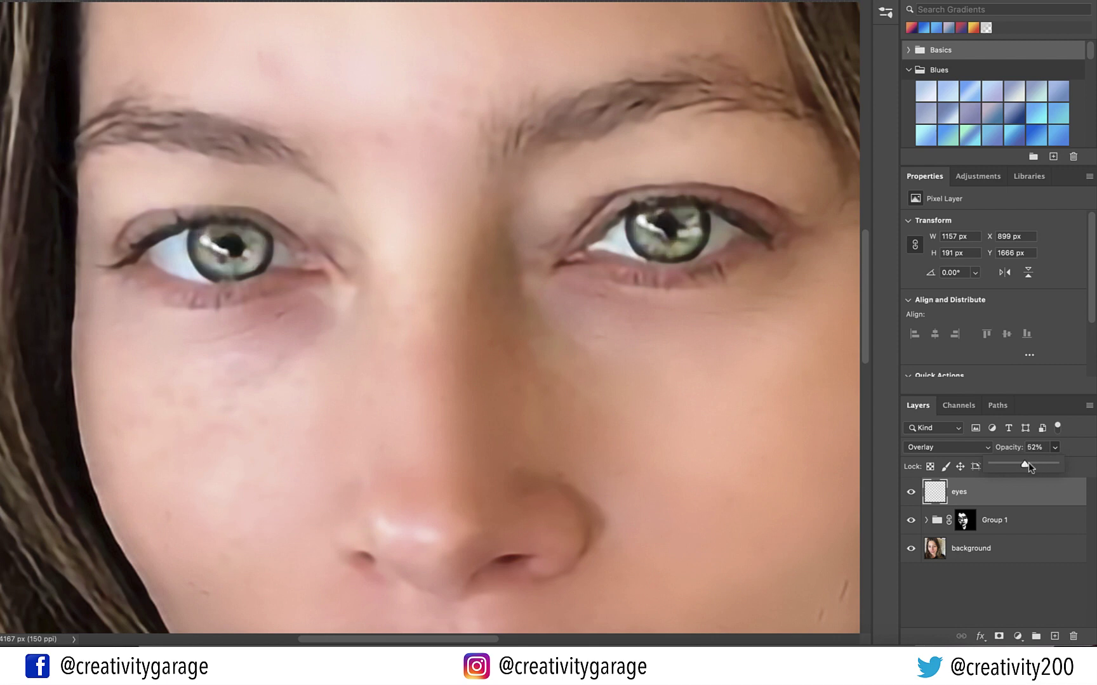
pyautogui.moveTo(1025, 464); pyautogui.dragTo(1013, 465)
pyautogui.press('super+0')
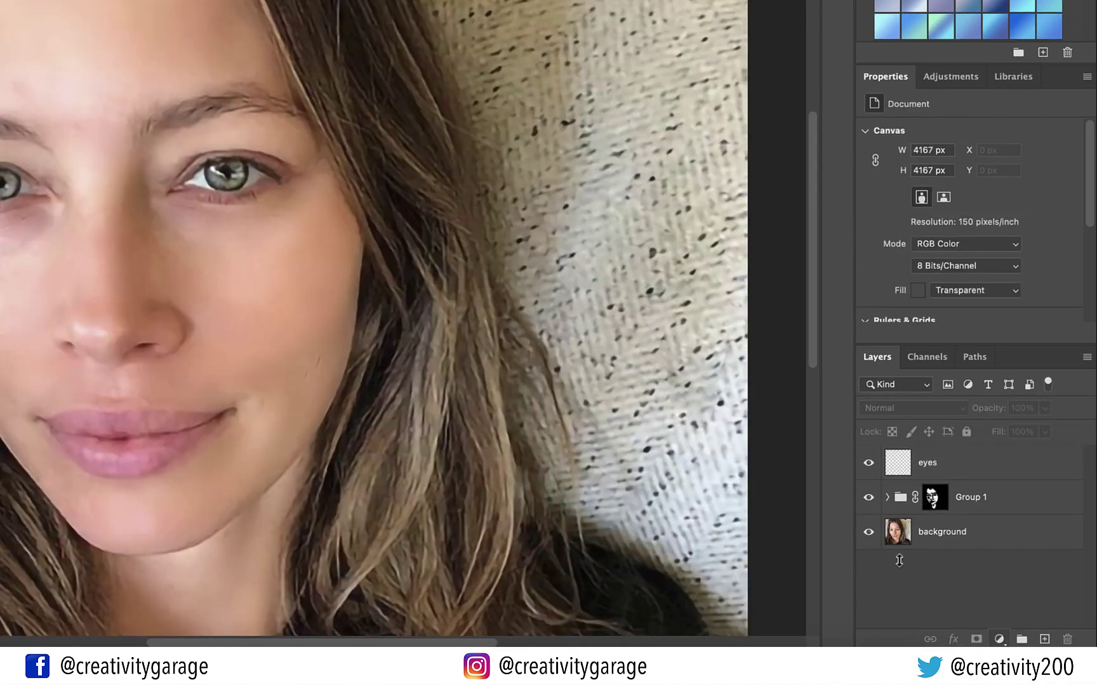
# Add a Hue/Saturation adjustment layer above the eyes layer and set its blend mode to Soft Light
pyautogui.click(999, 639)
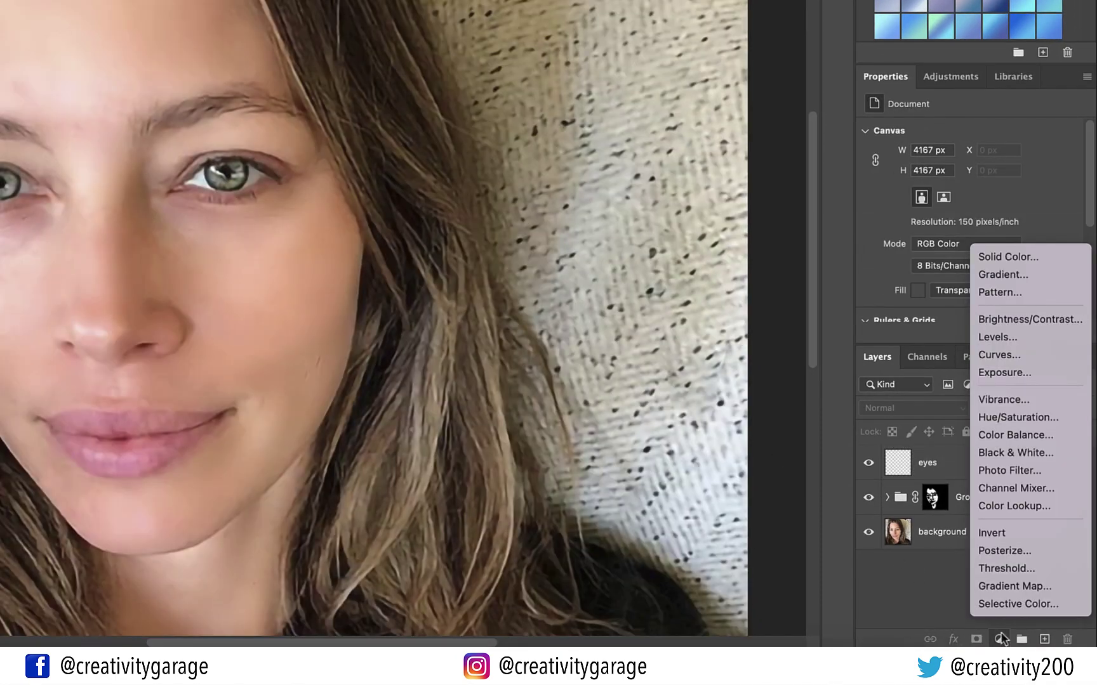
pyautogui.click(1034, 416)
pyautogui.click(967, 410)
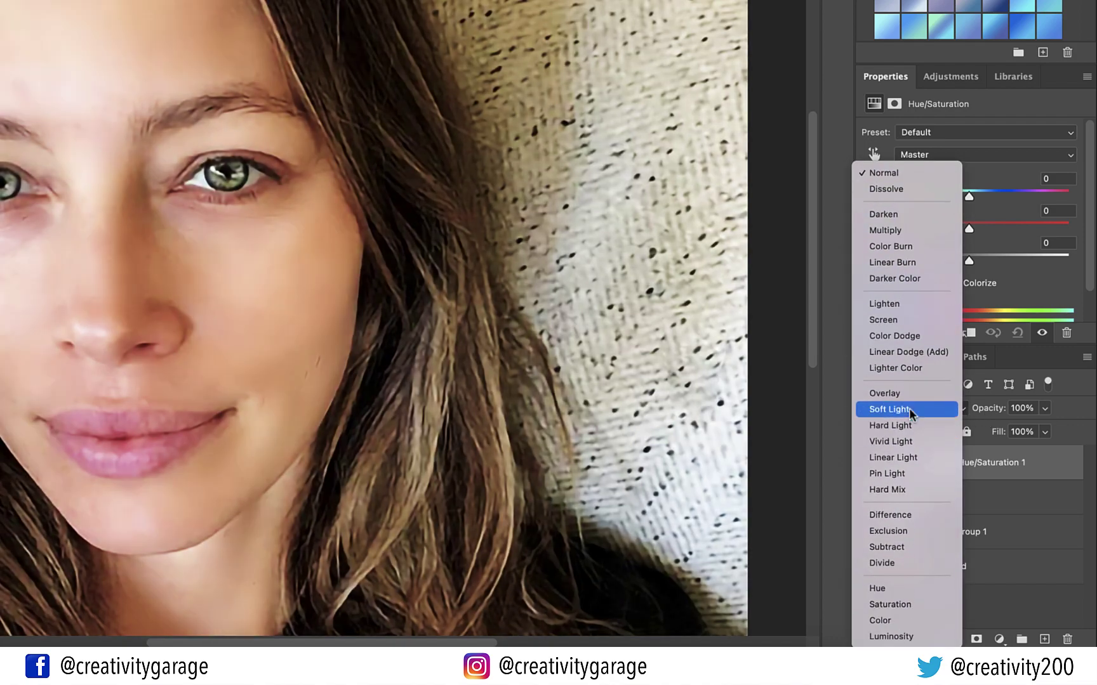
pyautogui.click(909, 410)
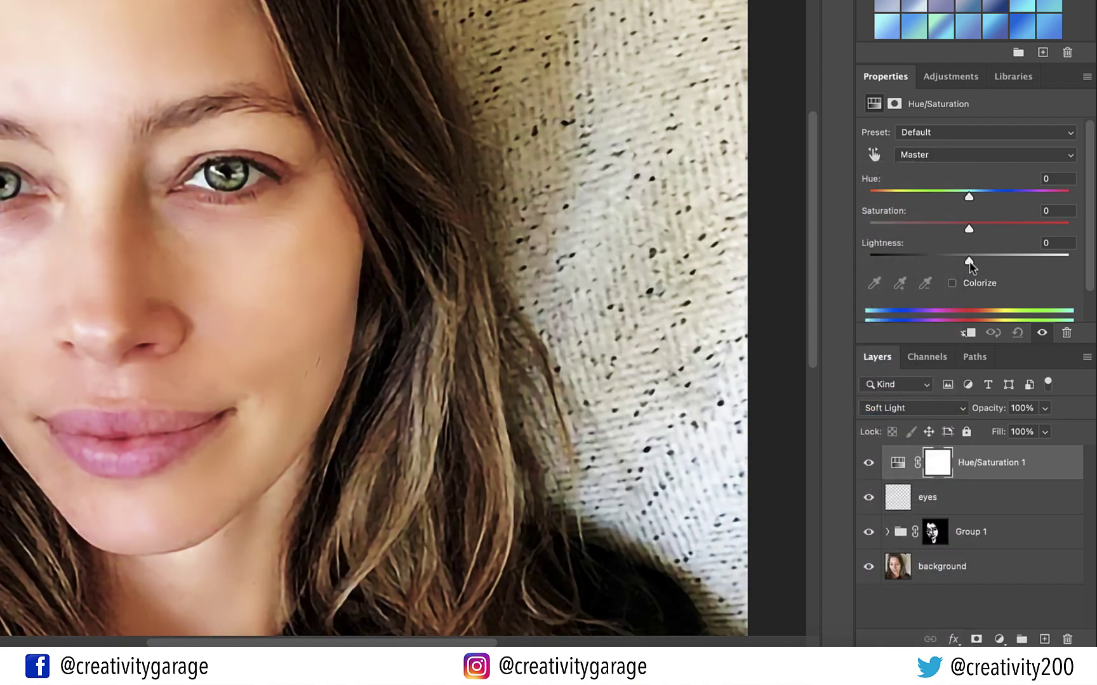
# Set the Hue/Saturation adjustment to hue +15, saturation -15 and lightness +6
pyautogui.moveTo(969, 264); pyautogui.dragTo(978, 196)
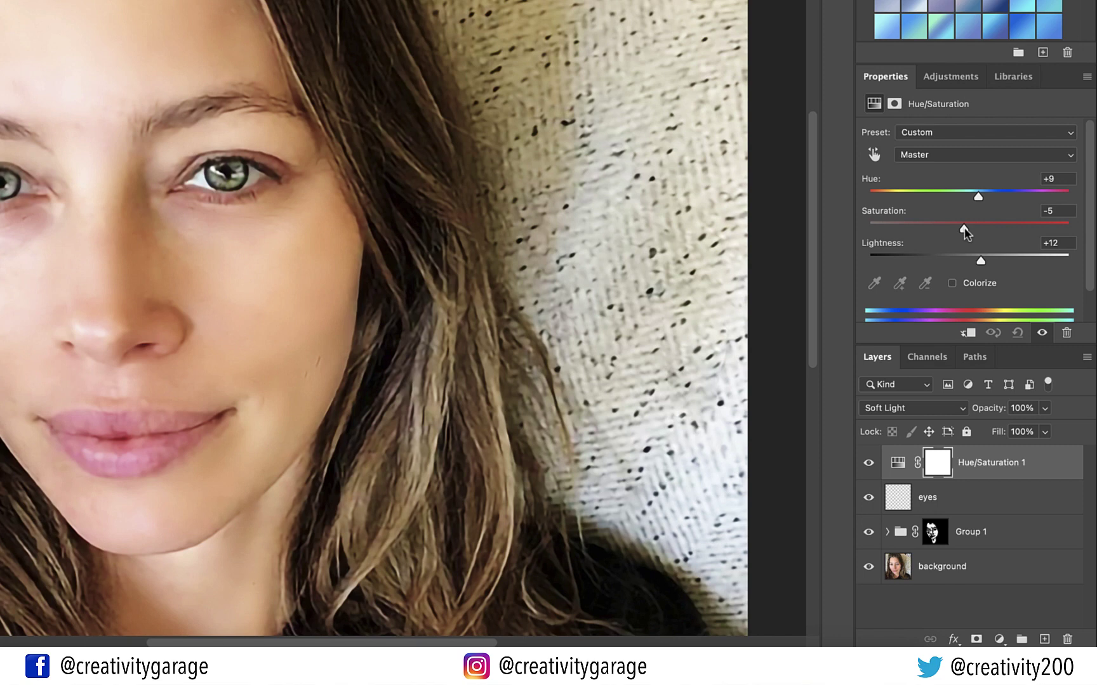
pyautogui.moveTo(964, 228); pyautogui.dragTo(981, 196)
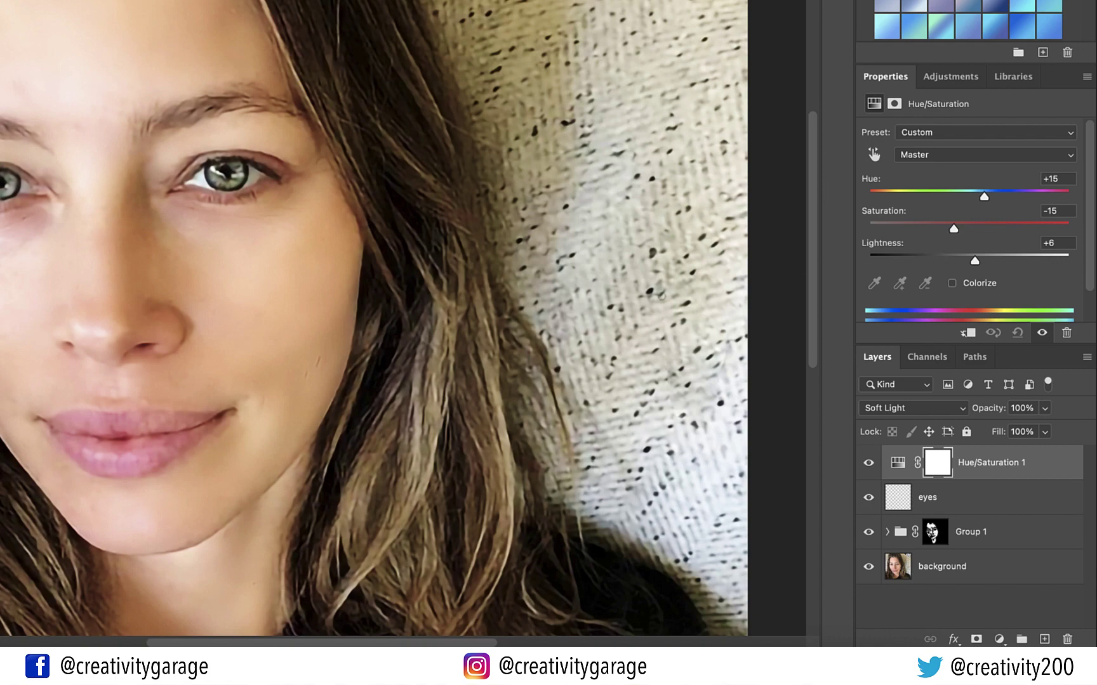
pyautogui.scroll(-3, 662, 296)
pyautogui.hotkey('ctrl', '-')
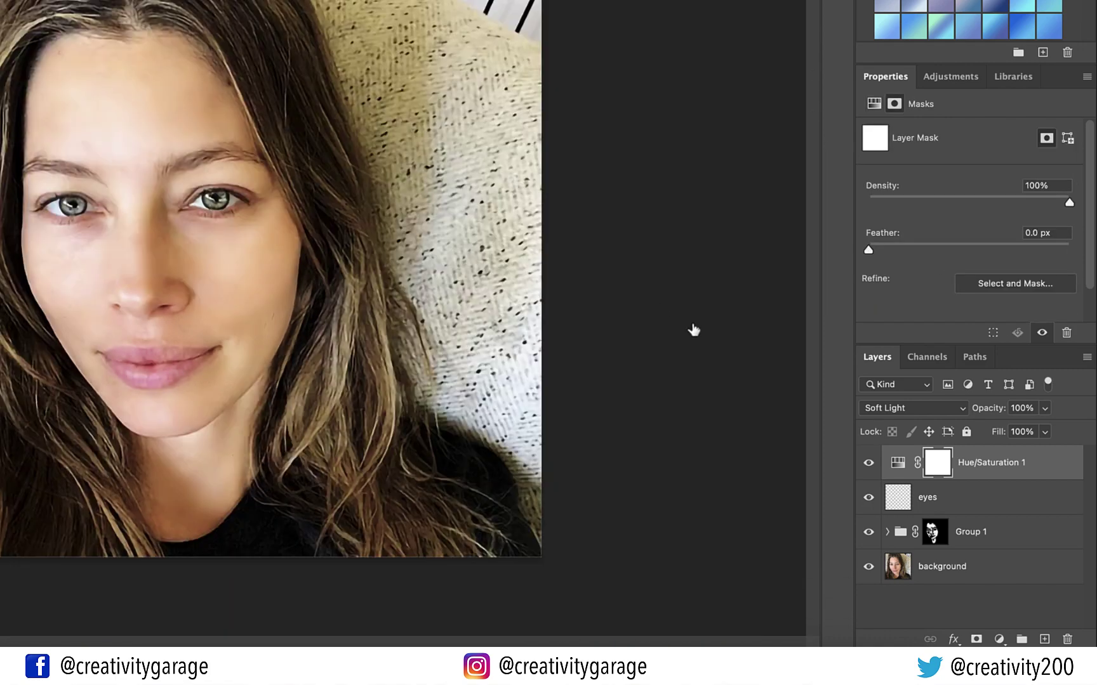
# Add an empty layer above the Hue/Saturation adjustment and name it "lips"
pyautogui.click(1044, 639)
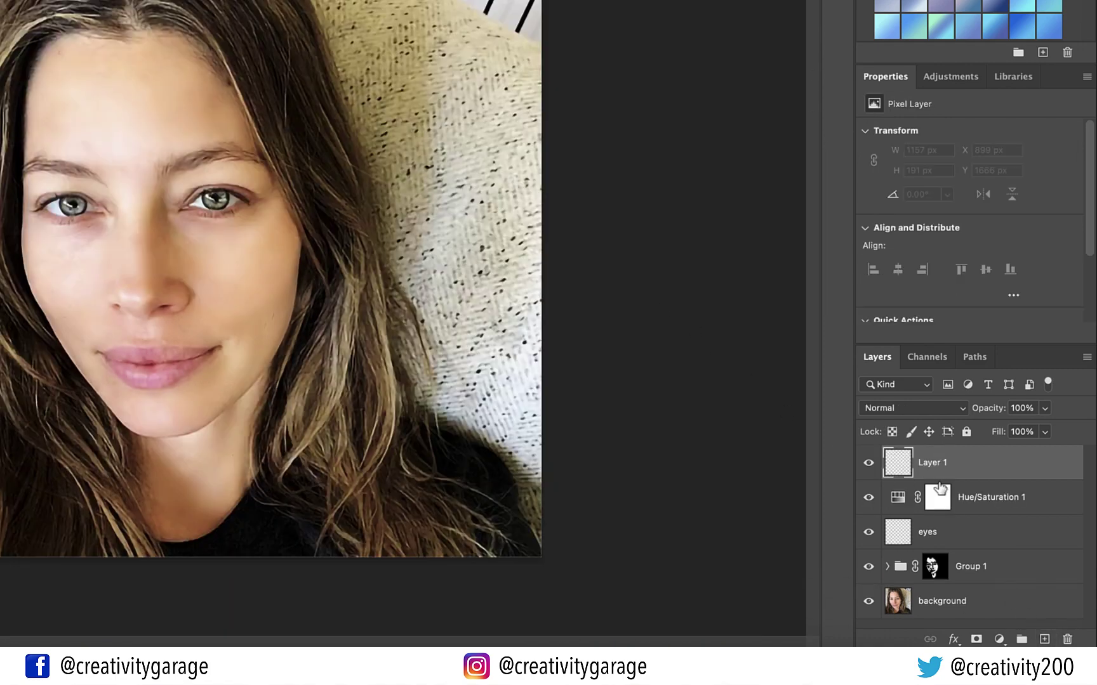
pyautogui.doubleClick(933, 463)
pyautogui.write('lips')
pyautogui.press('Return')
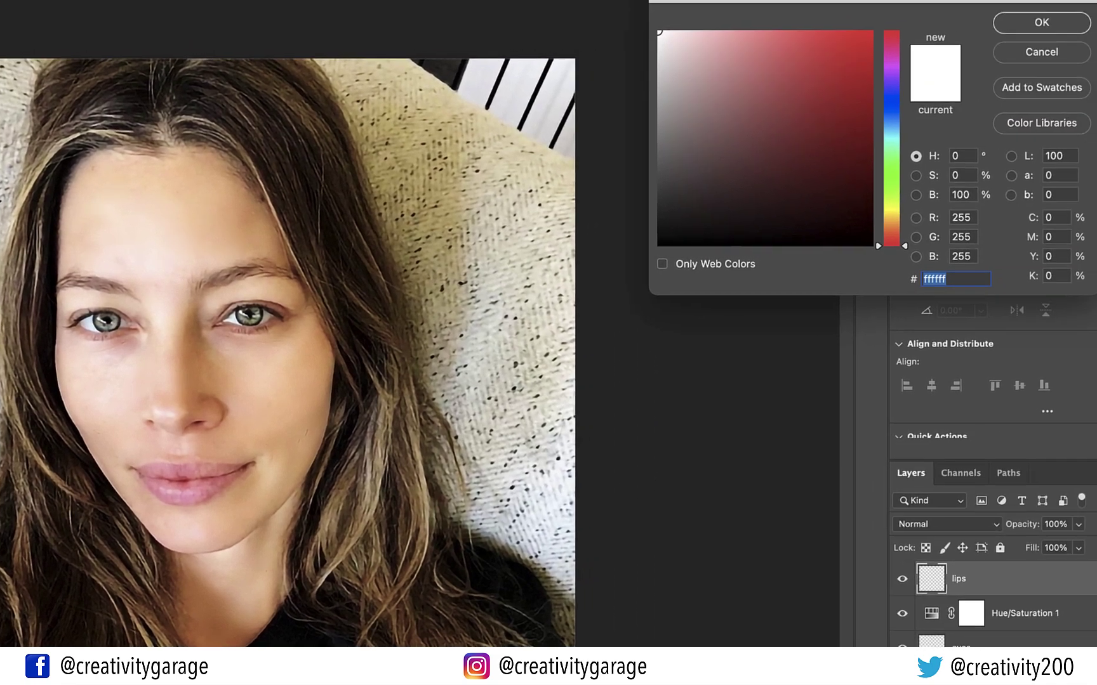
# Set the foreground color to dark red (b30808)
pyautogui.click(980, 94)
pyautogui.moveTo(816, 123)
pyautogui.mouseDown()
pyautogui.moveTo(859, 119)
pyautogui.moveTo(863, 95)
pyautogui.mouseUp()
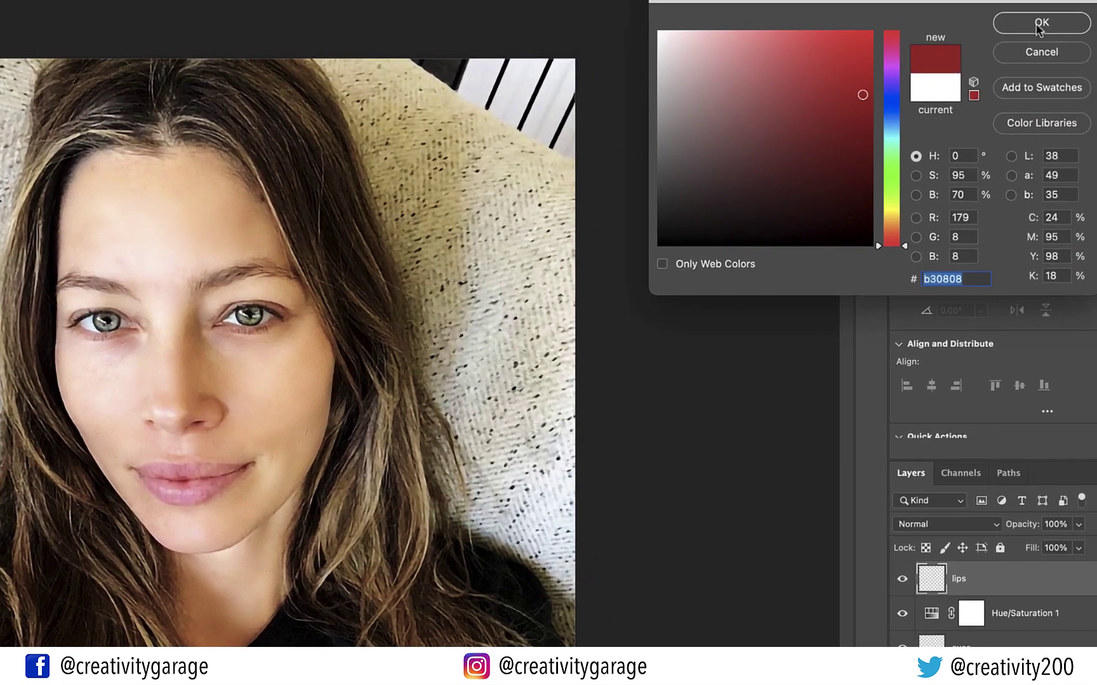
pyautogui.click(1038, 24)
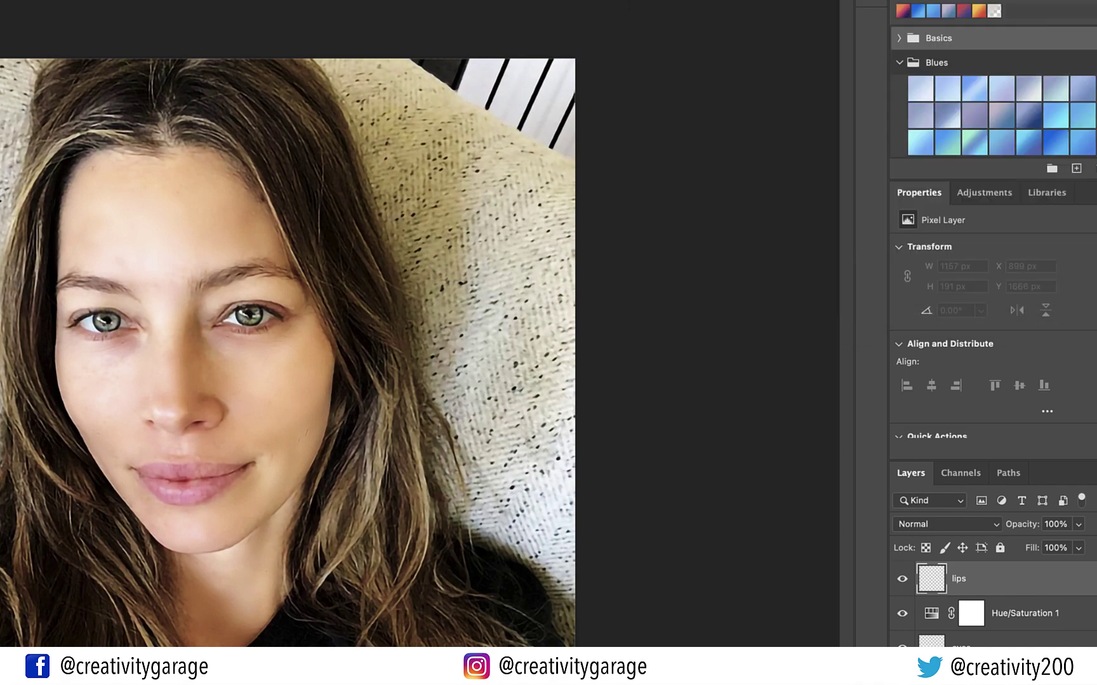
# Paint both lips dark red on the lips layer, refining the edges and corners with a brush reduced to 25 px
pyautogui.scroll(3, 194, 482)
pyautogui.scroll(3, 190, 484)
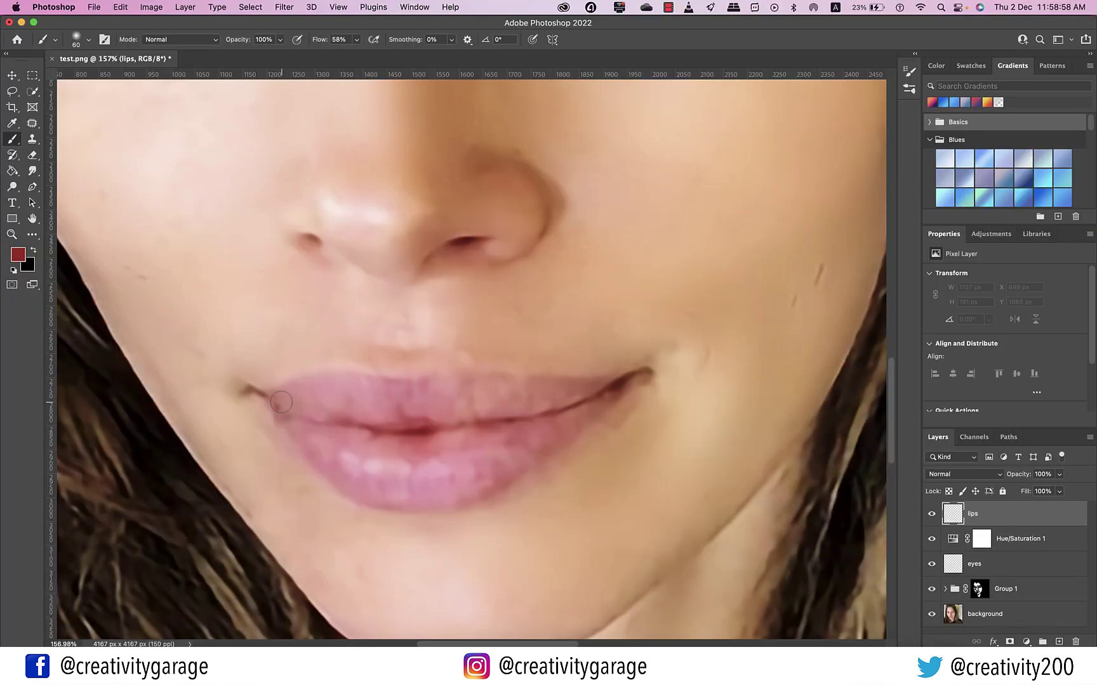
pyautogui.moveTo(279, 401)
pyautogui.mouseDown()
pyautogui.moveTo(336, 381)
pyautogui.moveTo(394, 391)
pyautogui.moveTo(317, 413)
pyautogui.moveTo(406, 410)
pyautogui.moveTo(444, 390)
pyautogui.moveTo(418, 412)
pyautogui.moveTo(495, 406)
pyautogui.moveTo(460, 399)
pyautogui.moveTo(501, 386)
pyautogui.moveTo(572, 386)
pyautogui.moveTo(425, 452)
pyautogui.moveTo(330, 463)
pyautogui.moveTo(363, 490)
pyautogui.moveTo(442, 508)
pyautogui.moveTo(514, 455)
pyautogui.moveTo(432, 444)
pyautogui.mouseUp()
pyautogui.moveTo(299, 421)
pyautogui.mouseDown()
pyautogui.moveTo(353, 424)
pyautogui.moveTo(375, 476)
pyautogui.moveTo(451, 492)
pyautogui.moveTo(431, 452)
pyautogui.moveTo(379, 456)
pyautogui.moveTo(413, 473)
pyautogui.moveTo(349, 469)
pyautogui.moveTo(405, 440)
pyautogui.moveTo(549, 407)
pyautogui.moveTo(501, 454)
pyautogui.moveTo(514, 463)
pyautogui.moveTo(613, 384)
pyautogui.mouseUp()
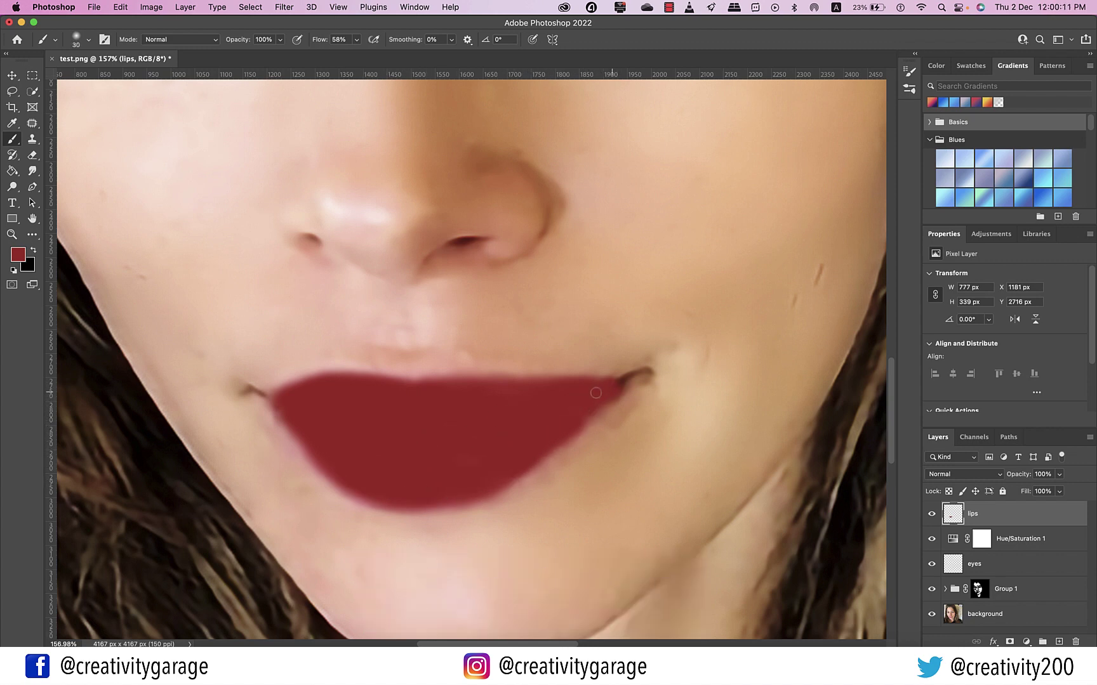
pyautogui.press('[')
pyautogui.press('[')
pyautogui.press('[')
pyautogui.moveTo(289, 408)
pyautogui.mouseDown()
pyautogui.moveTo(270, 401)
pyautogui.moveTo(279, 398)
pyautogui.mouseUp()
pyautogui.scroll(-5, 496, 437)
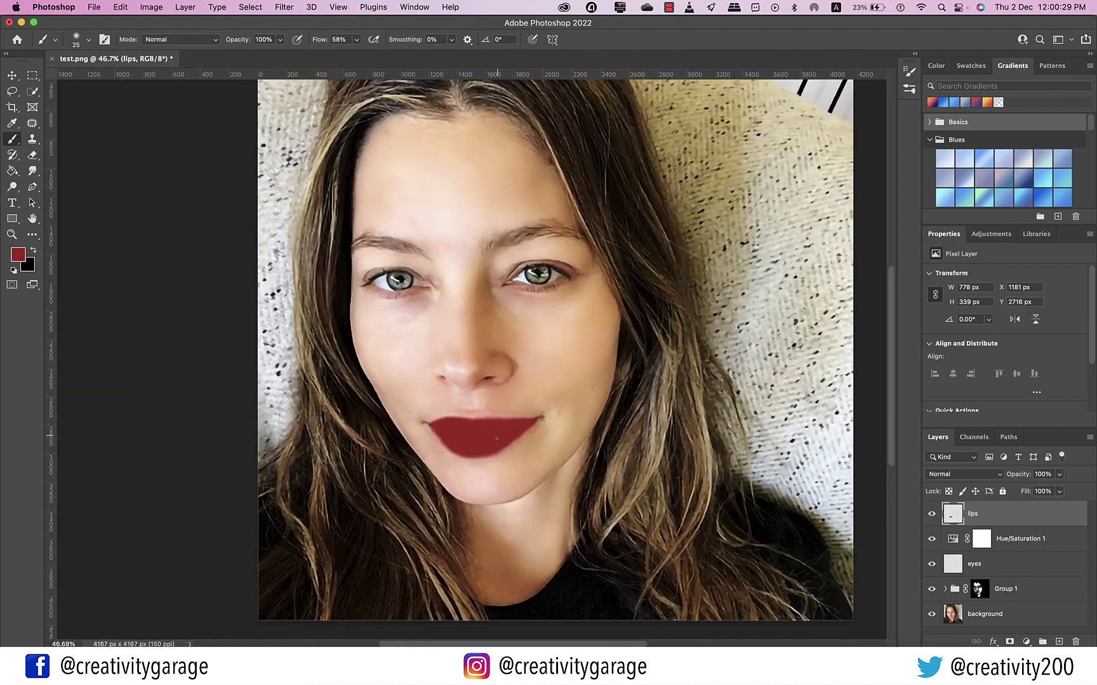
# Set the lips layer's blend mode to Soft Light and check the lip color up close
pyautogui.click(964, 474)
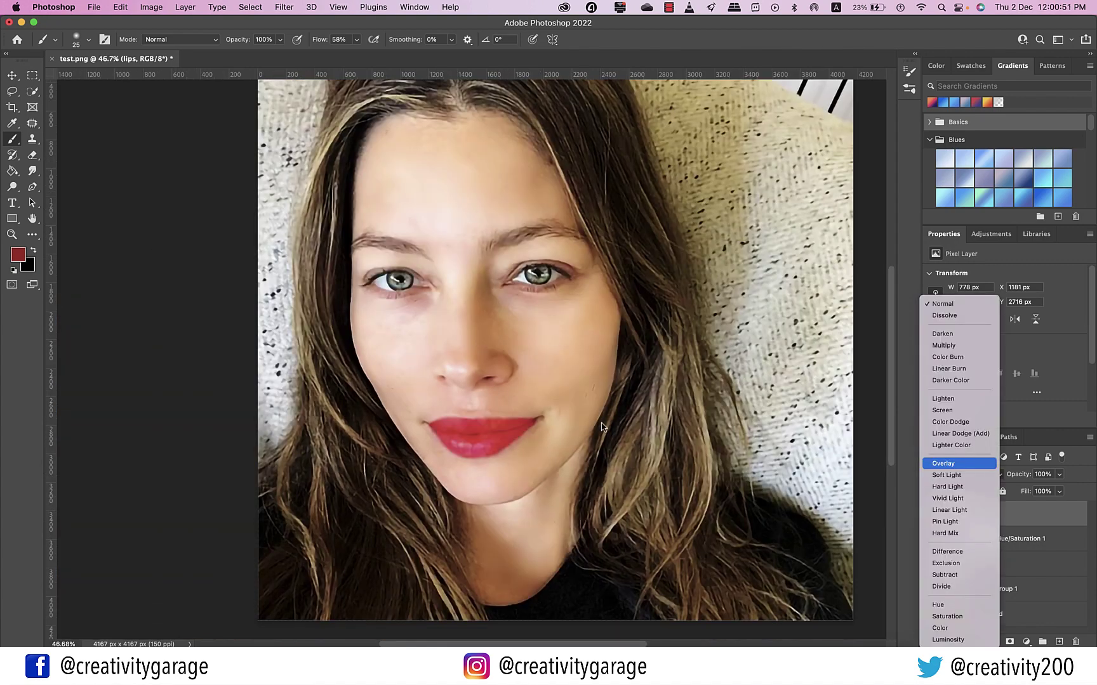
pyautogui.press('Down')
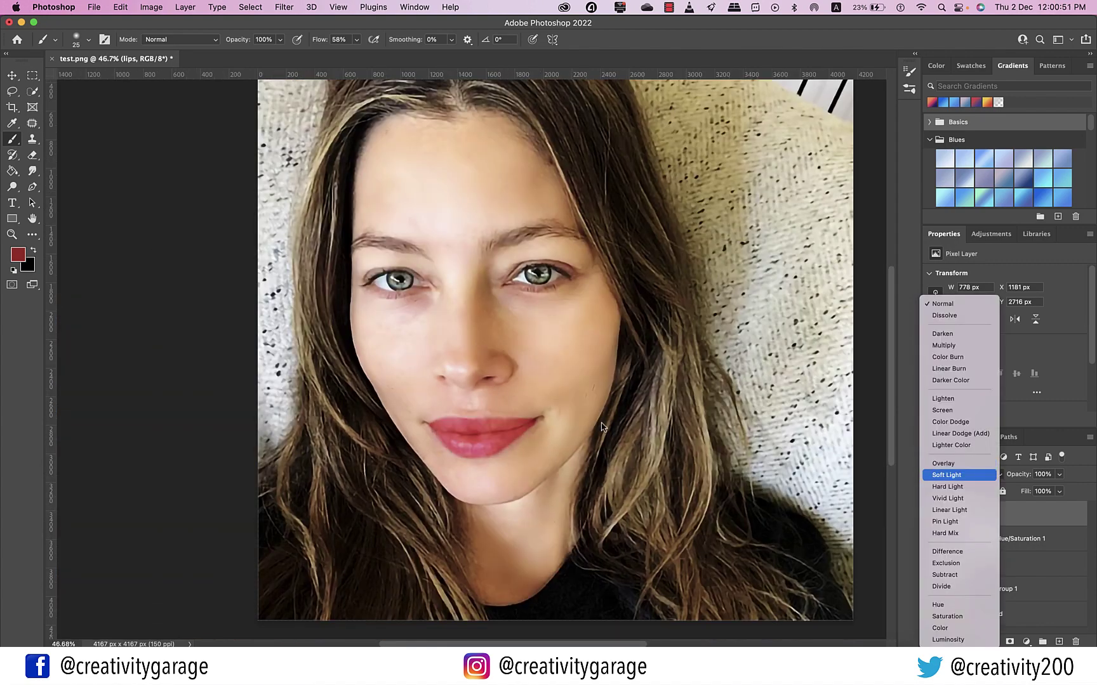
pyautogui.click(950, 476)
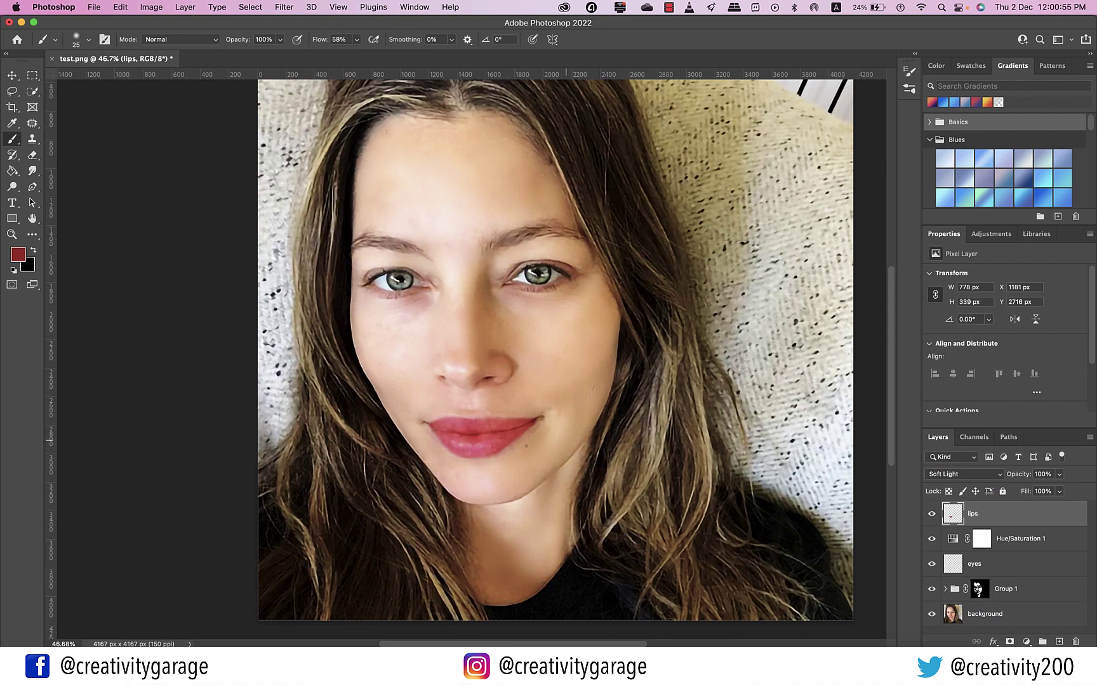
pyautogui.scroll(3, 521, 440)
pyautogui.scroll(2, 518, 445)
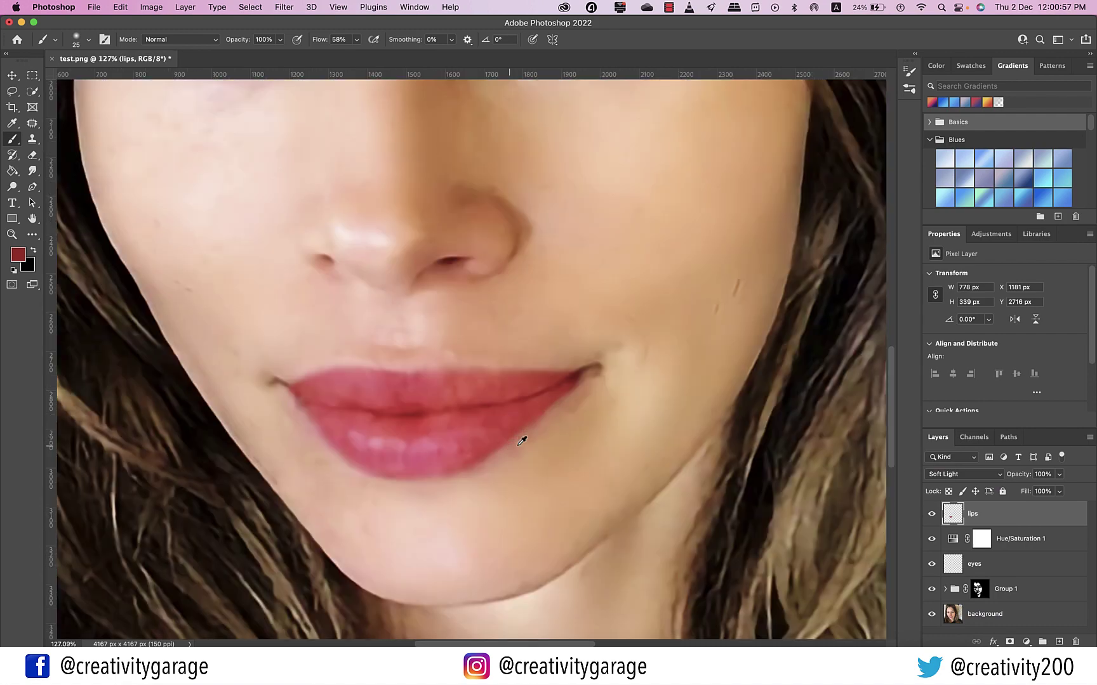
pyautogui.scroll(-2, 518, 446)
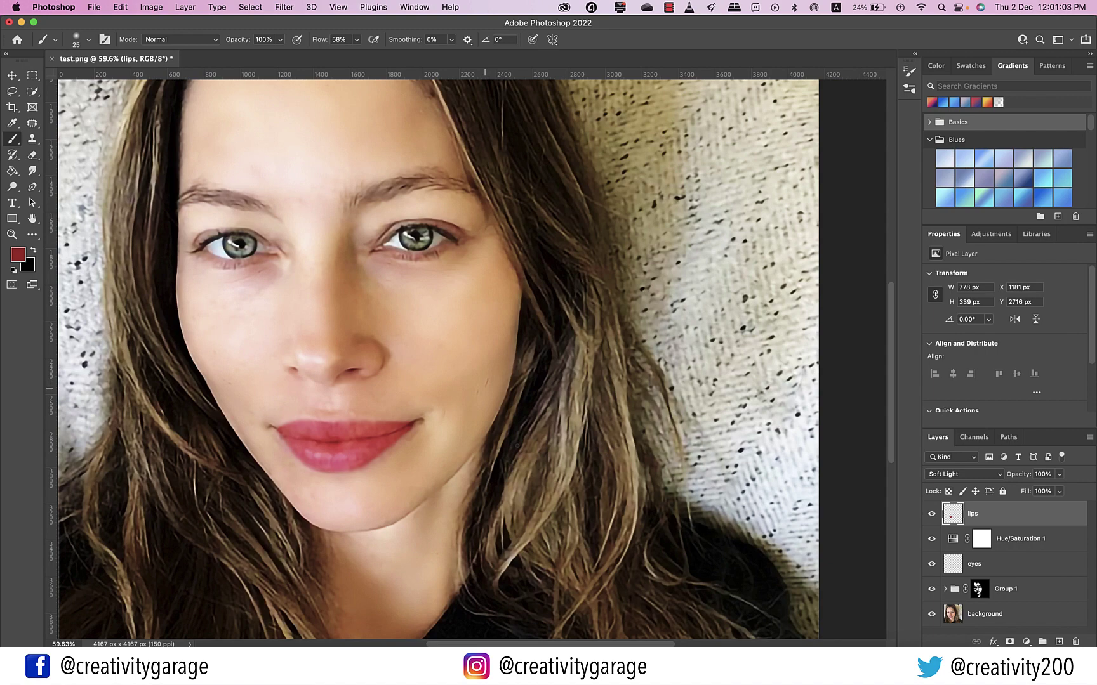
pyautogui.scroll(3, 480, 368)
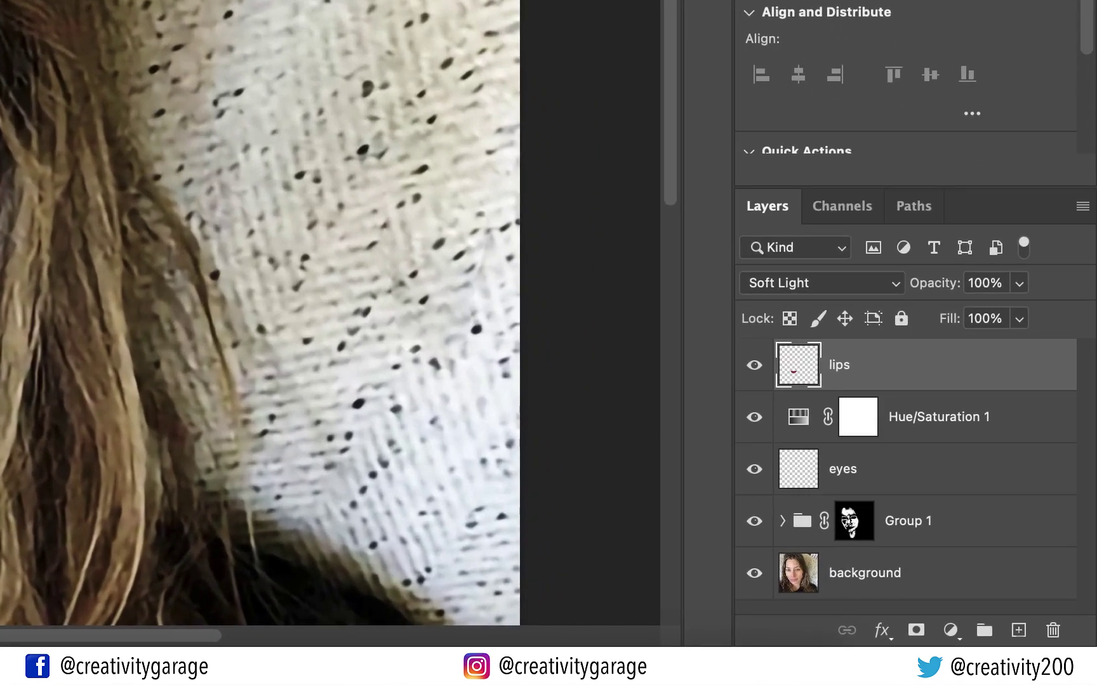
# Add an empty layer above the lips layer and name it "spots removal"
pyautogui.click(1059, 641)
pyautogui.doubleClick(847, 364)
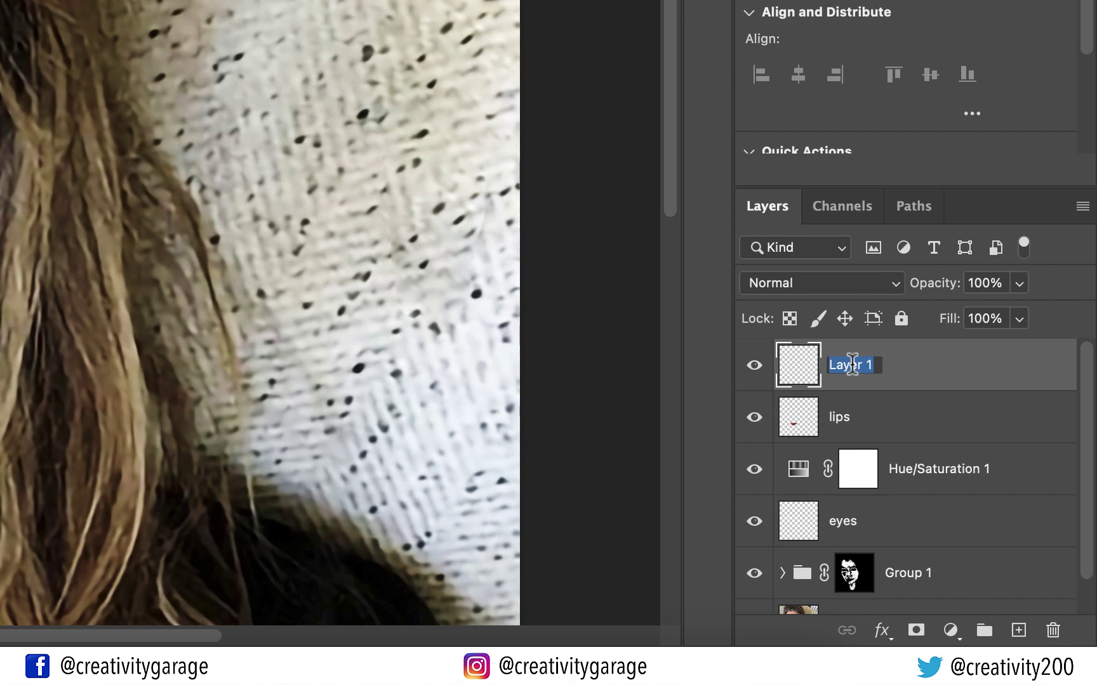
pyautogui.write('spots reo')
pyautogui.press('BackSpace')
pyautogui.press('BackSpace')
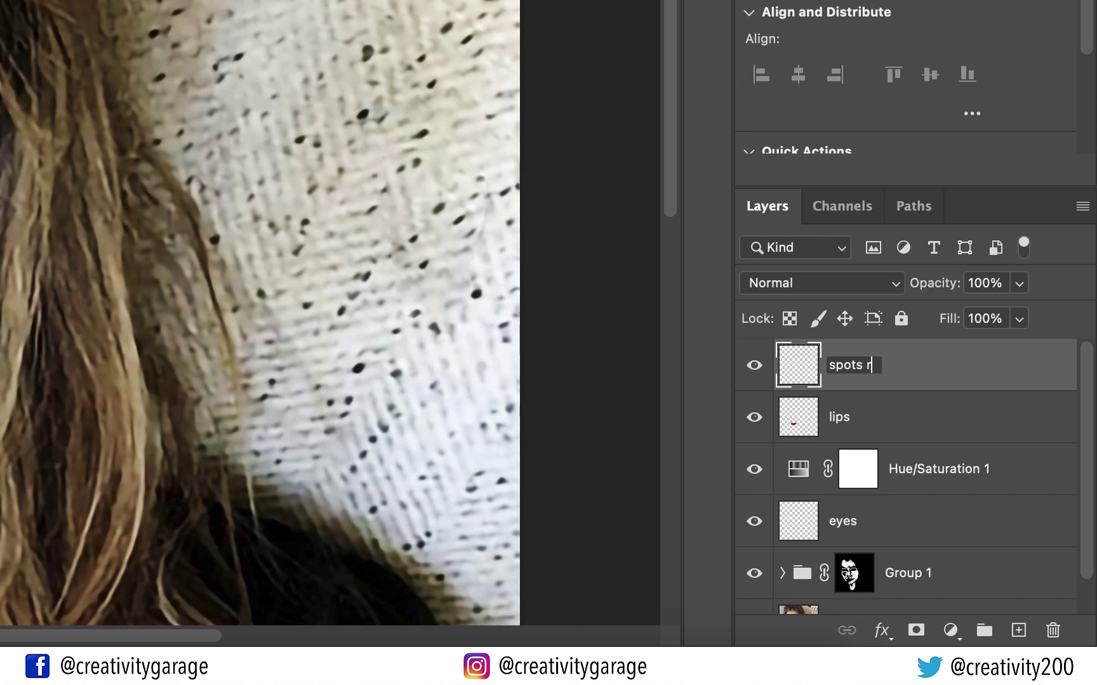
pyautogui.write('emoval')
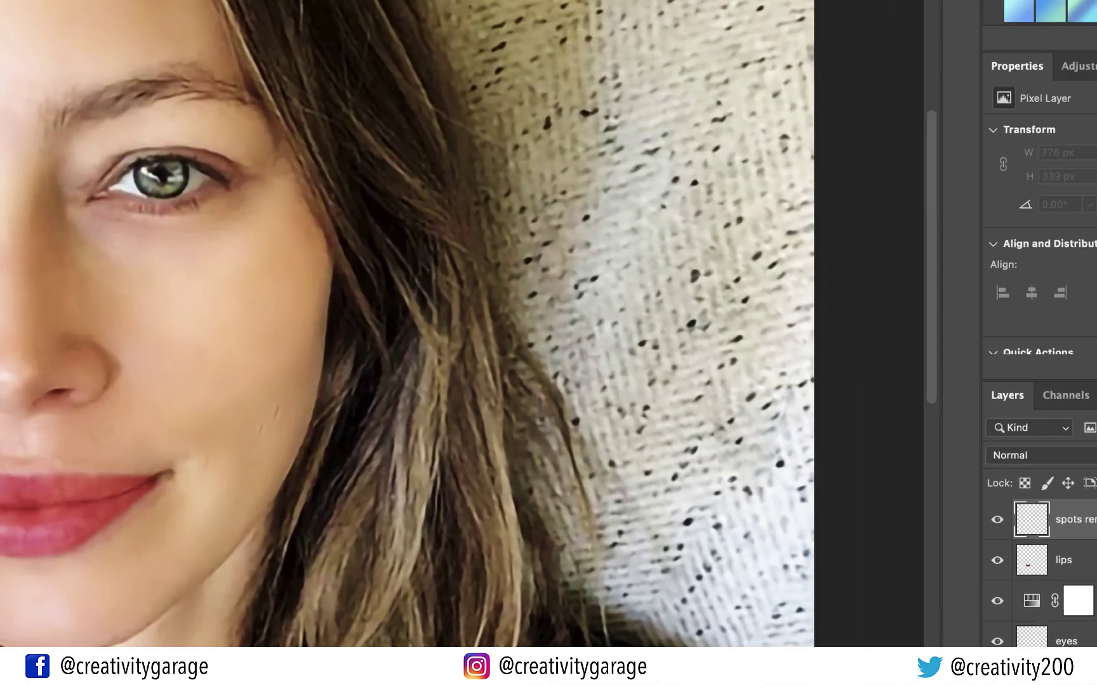
# Switch to the Spot Healing Brush tool and set the foreground color to white (ffffff)
pyautogui.rightClick(41, 142)
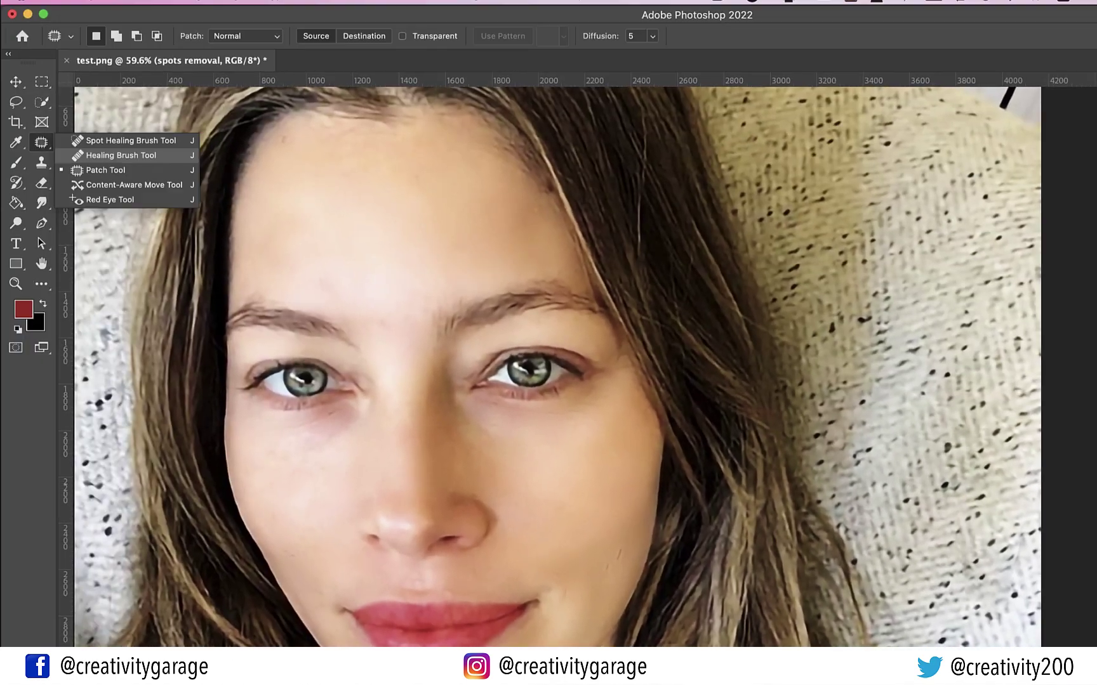
pyautogui.click(140, 140)
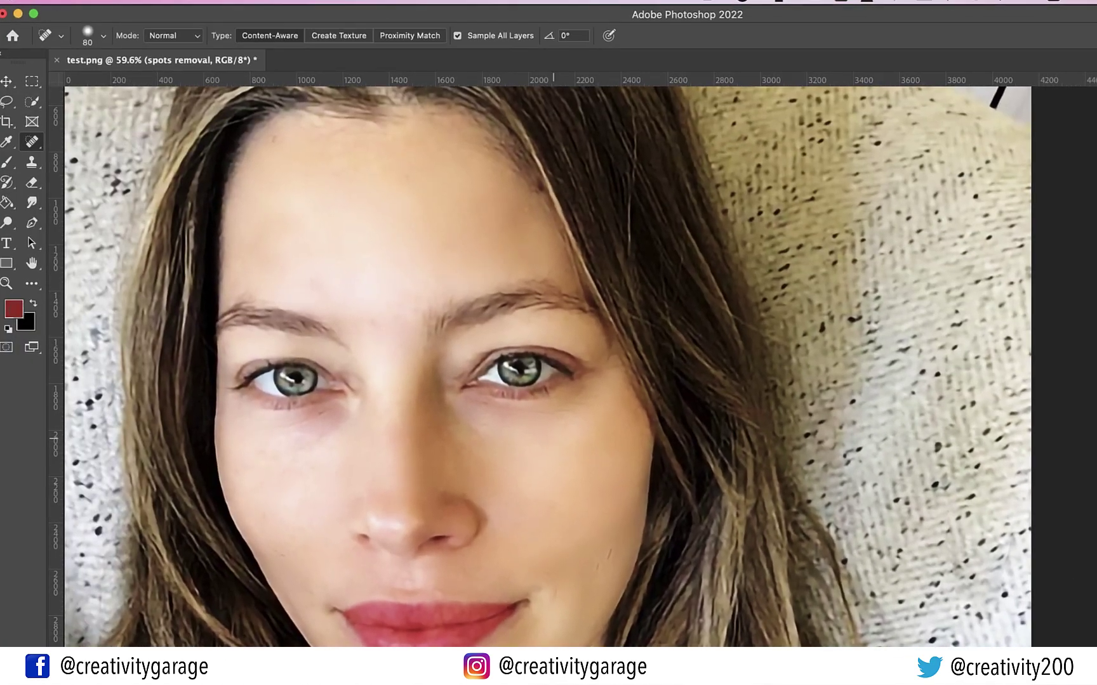
pyautogui.click(24, 309)
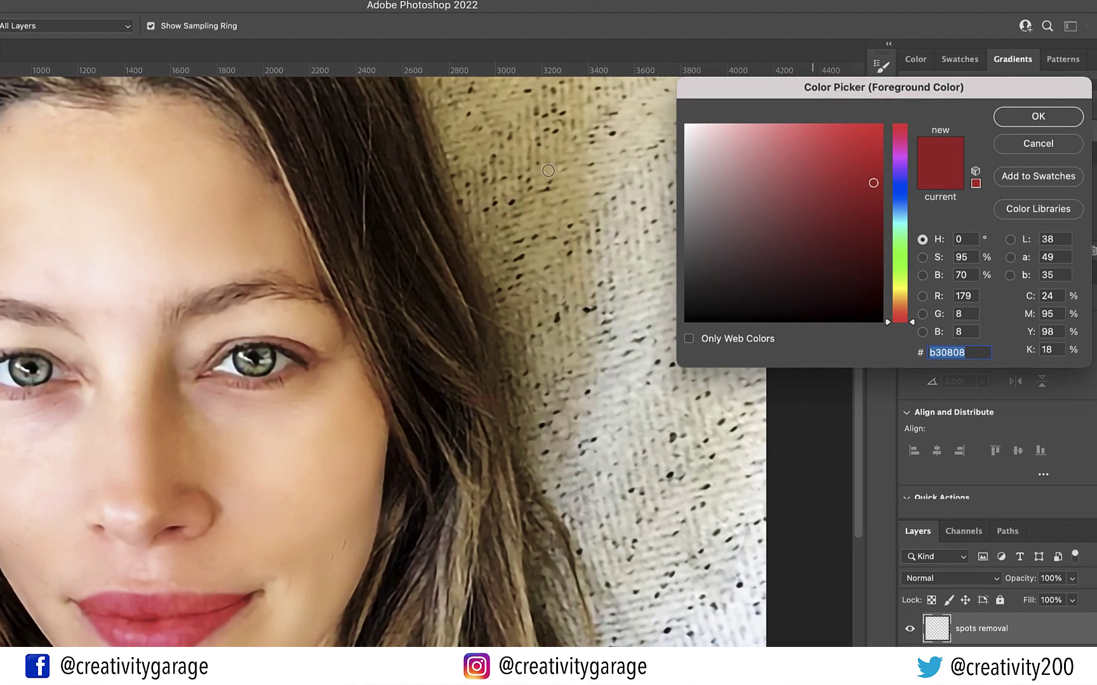
pyautogui.moveTo(717, 144); pyautogui.dragTo(667, 118)
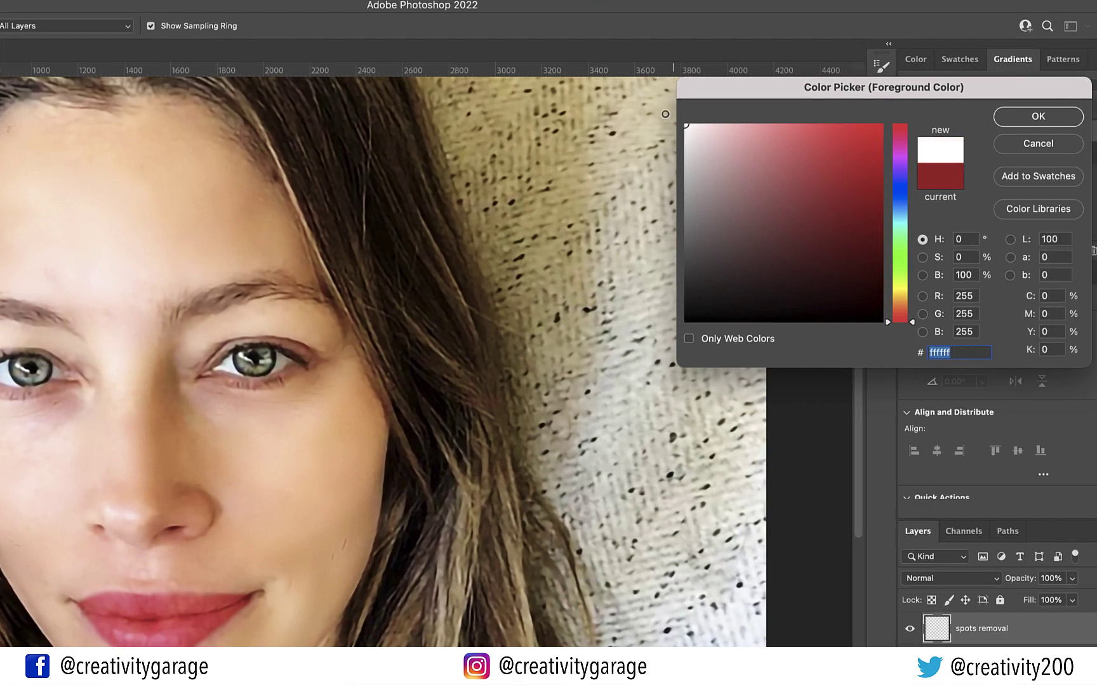
pyautogui.click(1053, 121)
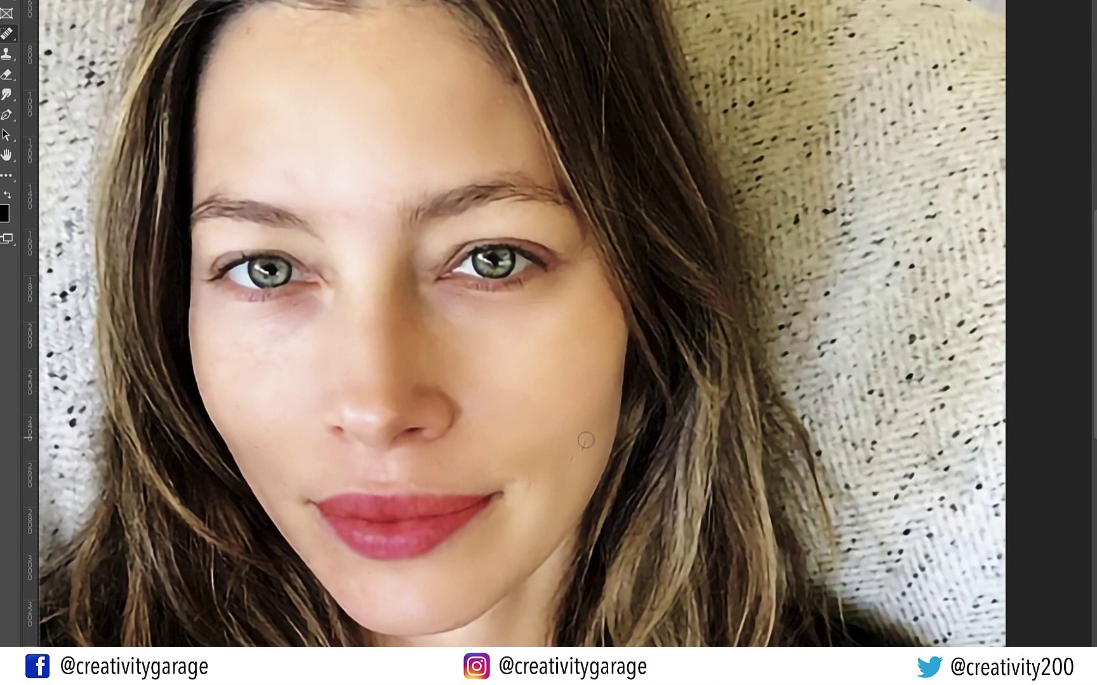
# Heal the remaining marks on the cheek, forehead near the hairline, under the eye and around the mouth and chin on the spots removal layer
pyautogui.moveTo(583, 437); pyautogui.dragTo(576, 468)
pyautogui.moveTo(251, 31); pyautogui.dragTo(239, 44)
pyautogui.scroll(-1, 536, 381)
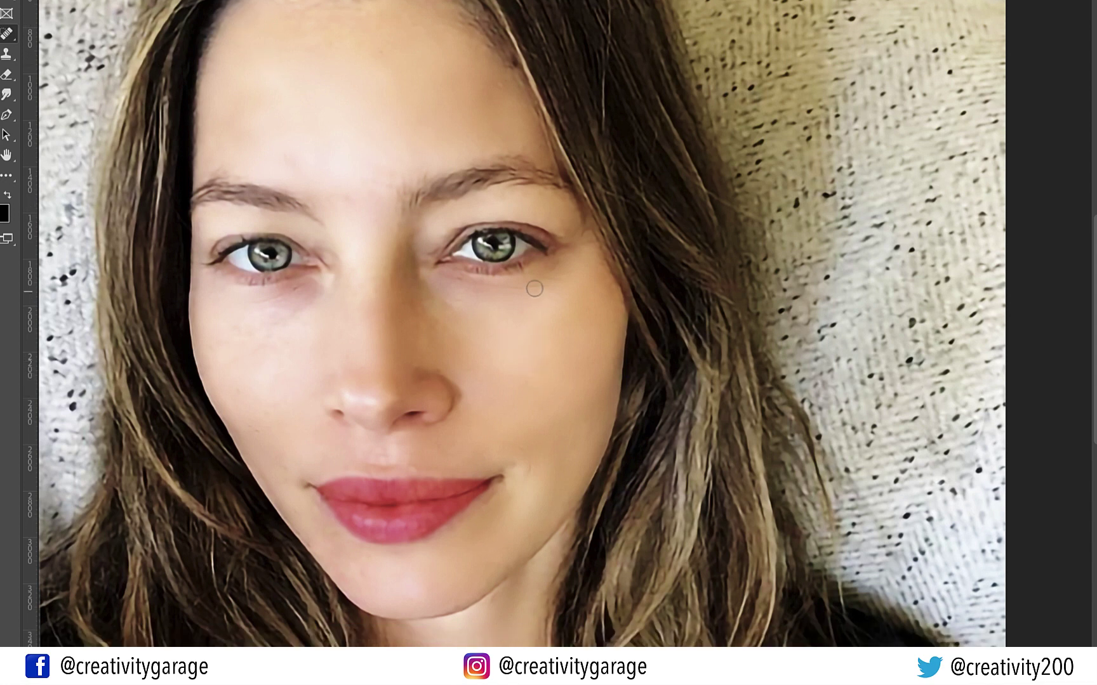
pyautogui.moveTo(535, 289); pyautogui.dragTo(562, 280)
pyautogui.scroll(-3, 566, 372)
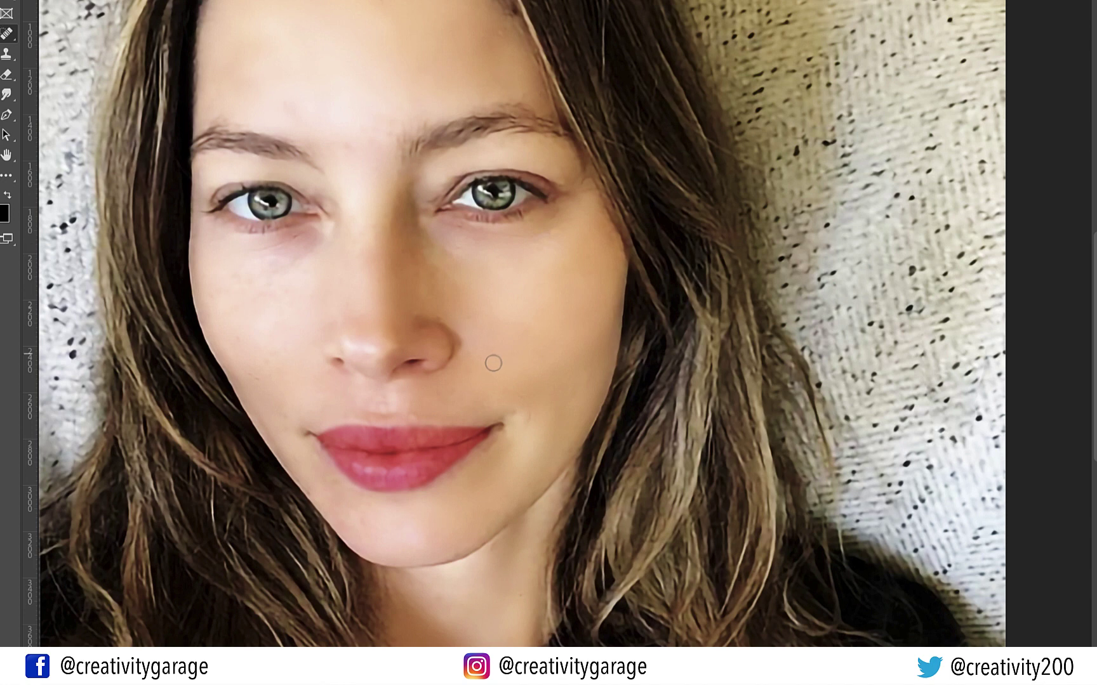
pyautogui.scroll(-1, 493, 363)
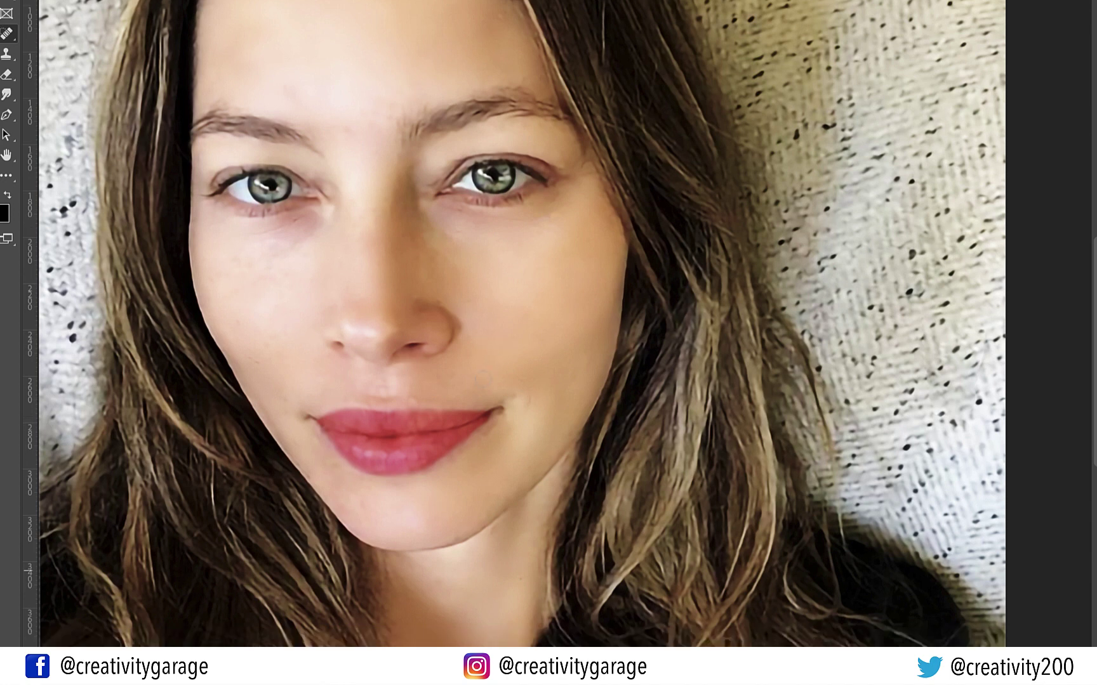
pyautogui.click(391, 522)
pyautogui.click(413, 396)
pyautogui.hotkey('ctrl', '-')
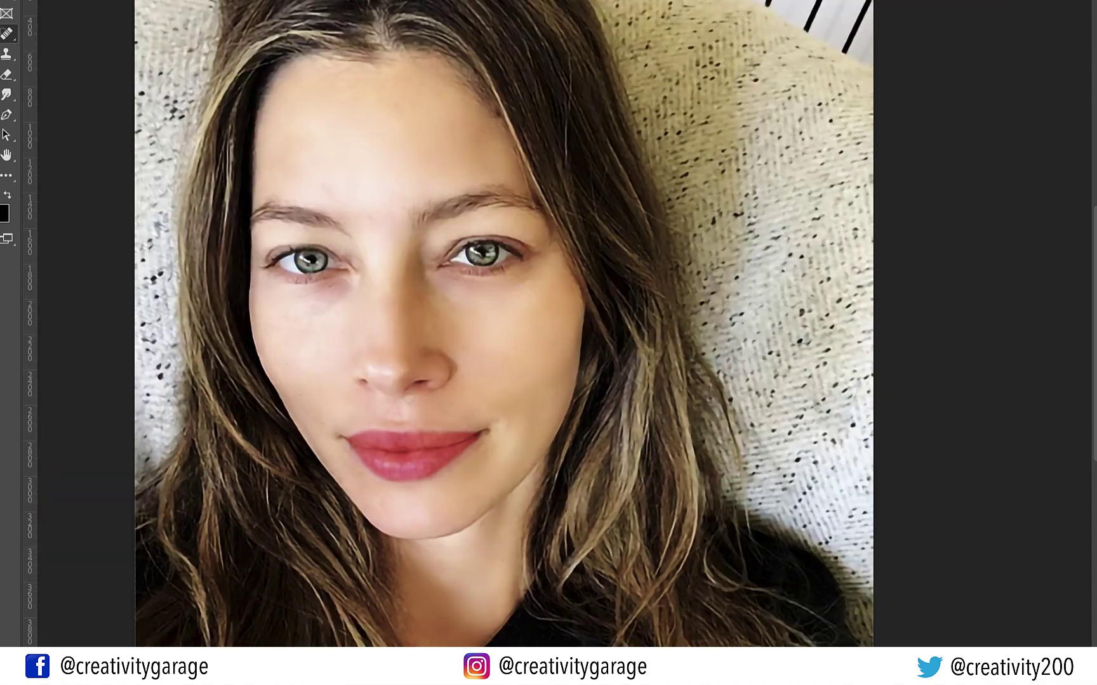